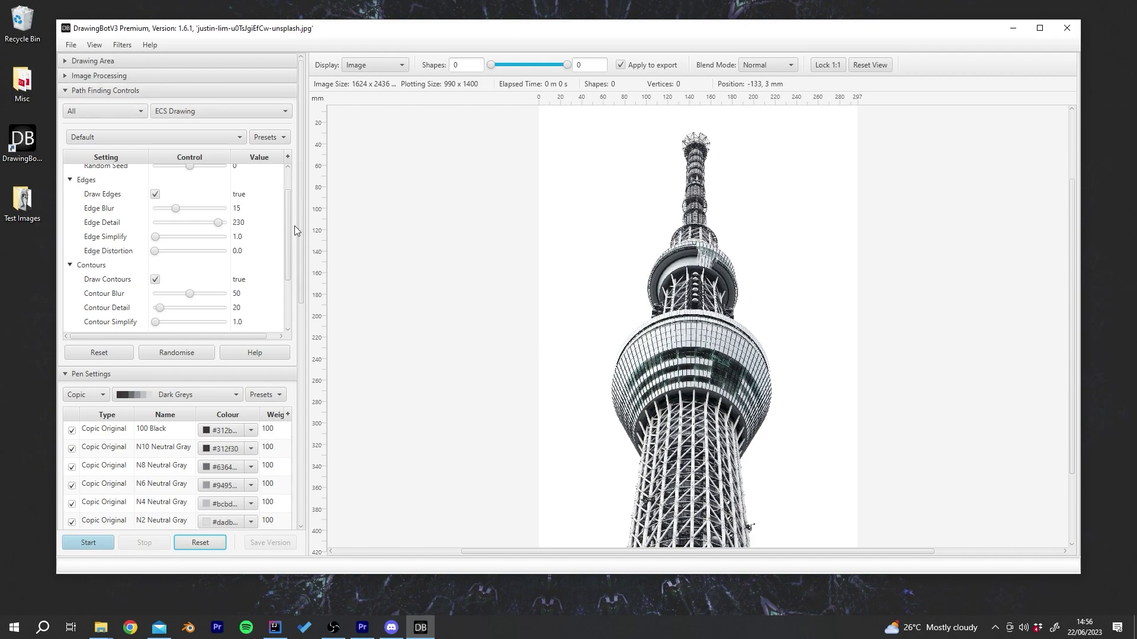
Step: Review the default ECS Drawing settings in Path Finding Controls for the Skytree photo
drag(289, 225, 288, 201)
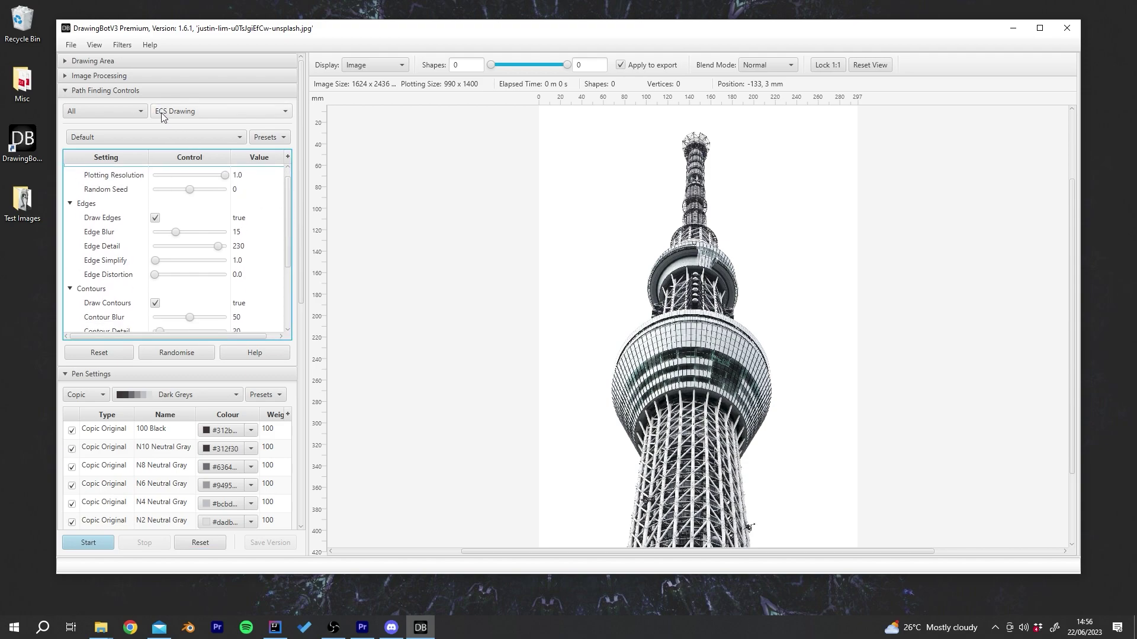
mouse_move(289, 189)
mouse_down()
mouse_move(290, 256)
mouse_move(303, 181)
mouse_up()
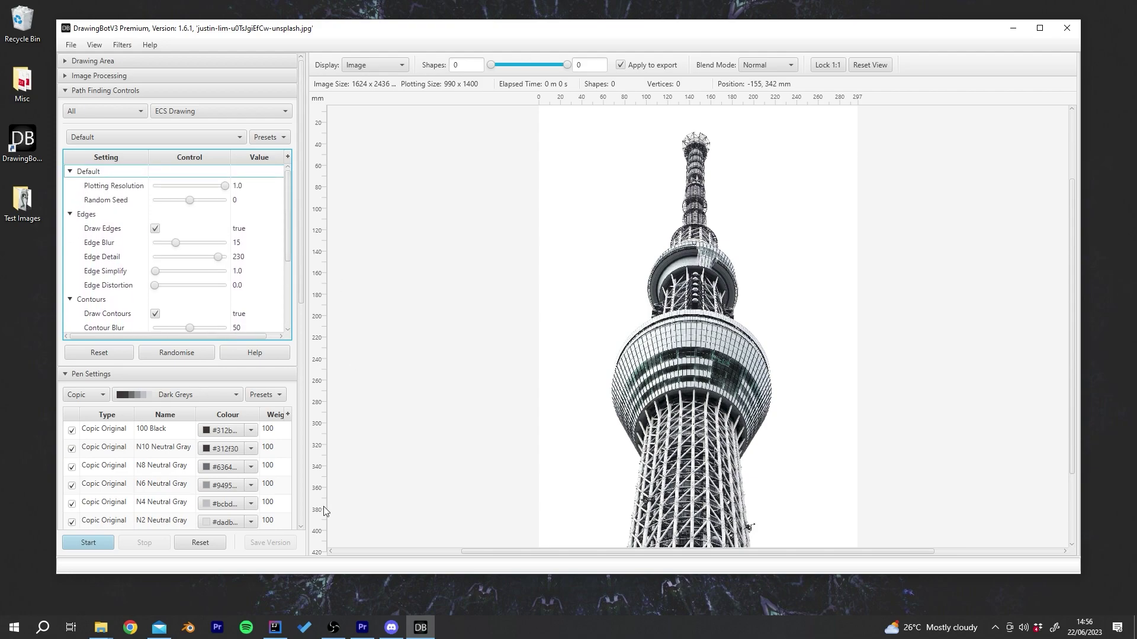
click(106, 541)
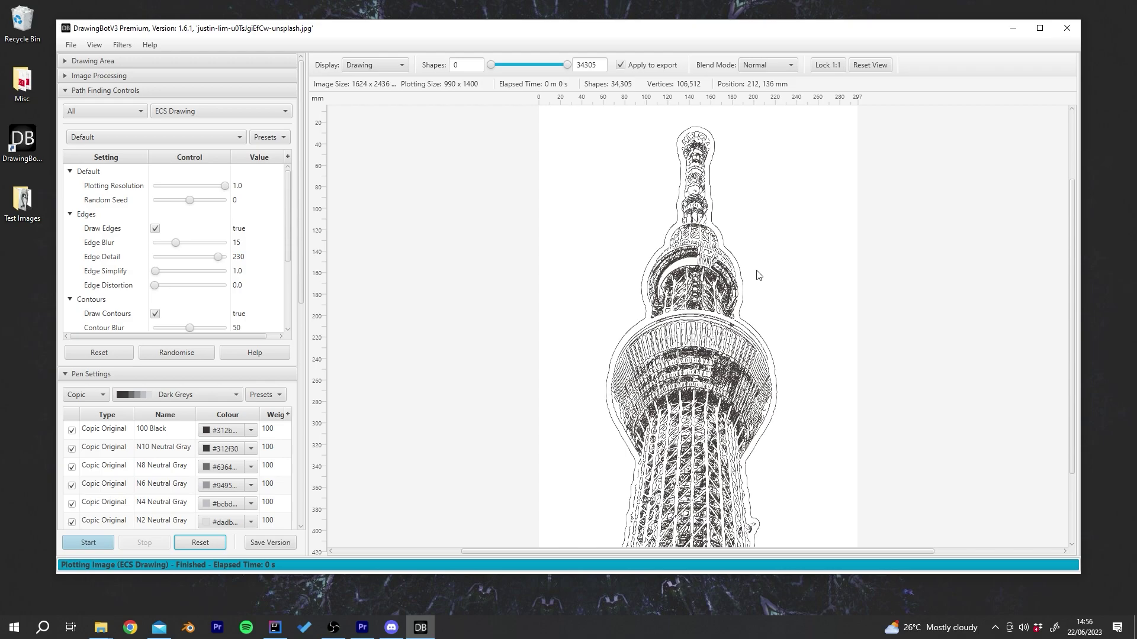
scroll(712, 379, up, 3)
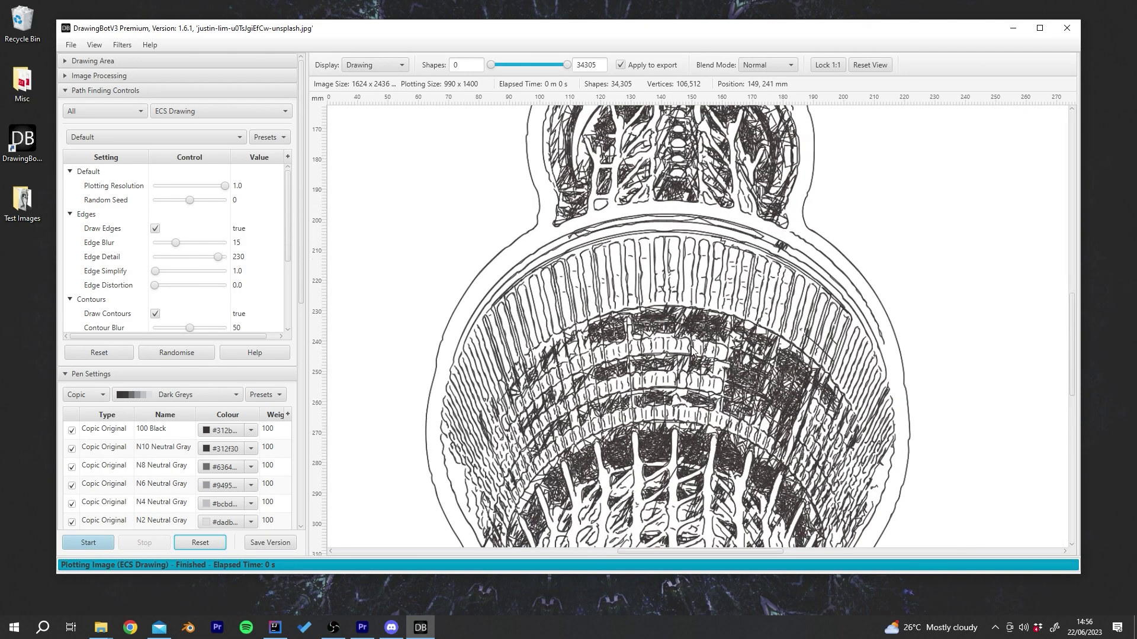
mouse_move(669, 275)
mouse_down()
mouse_move(699, 453)
mouse_move(675, 435)
mouse_move(606, 308)
mouse_up()
scroll(607, 308, down, 5)
scroll(610, 296, up, 2)
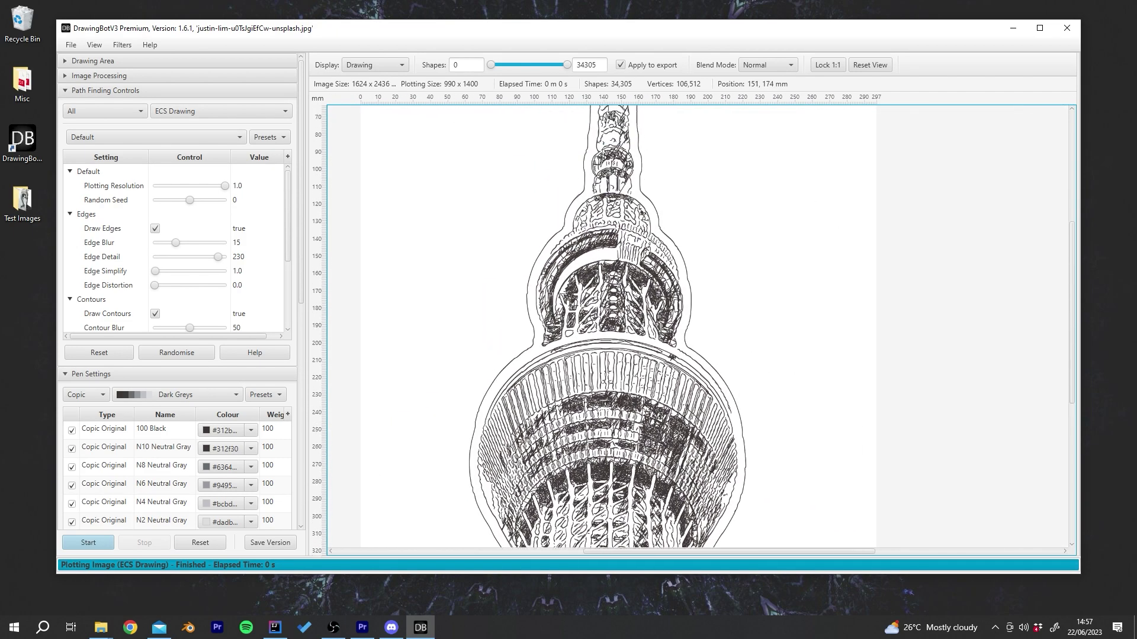
scroll(616, 278, down, 1)
scroll(615, 280, down, 1)
scroll(610, 273, up, 5)
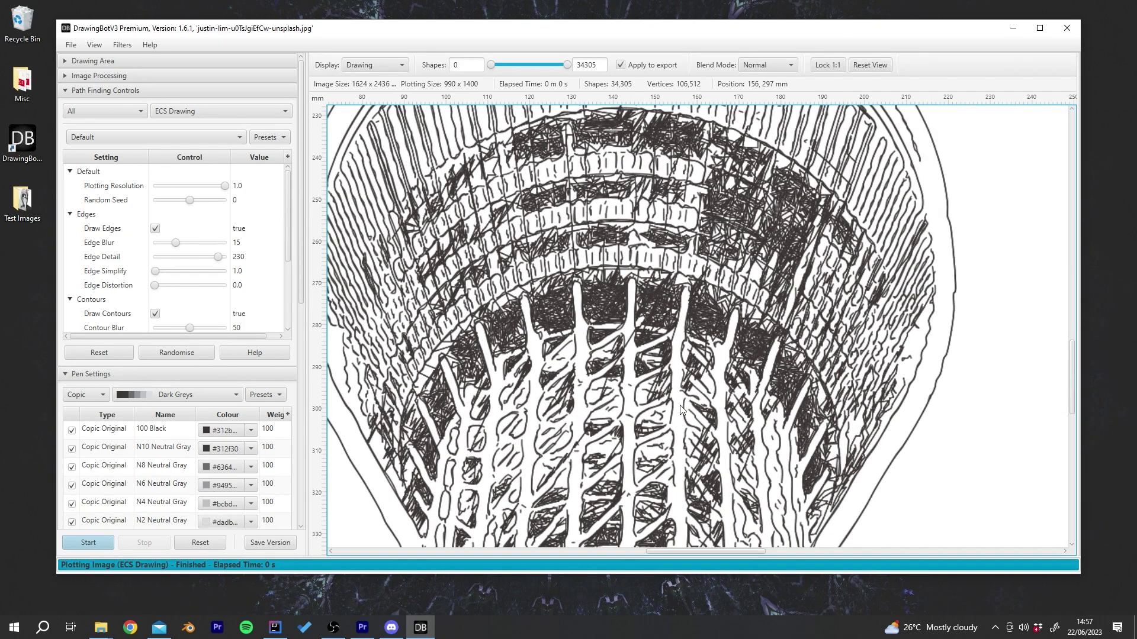
drag(681, 409, 610, 263)
mouse_move(650, 325)
mouse_down()
mouse_move(654, 258)
mouse_move(631, 252)
mouse_move(637, 334)
mouse_up()
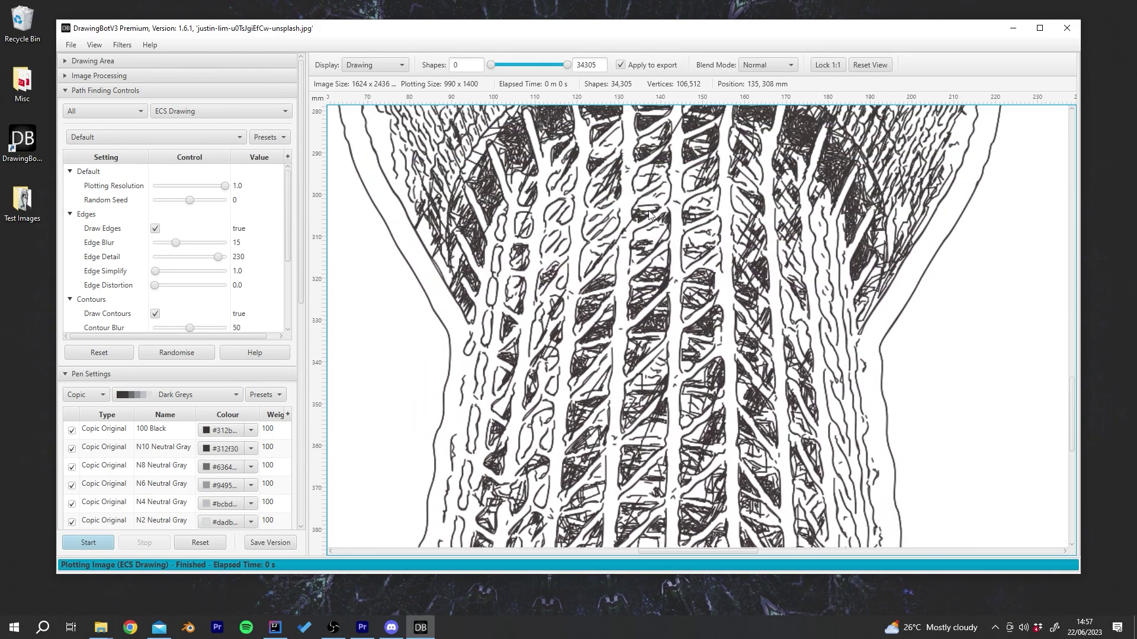
drag(651, 215, 643, 400)
drag(650, 265, 660, 397)
scroll(659, 397, down, 5)
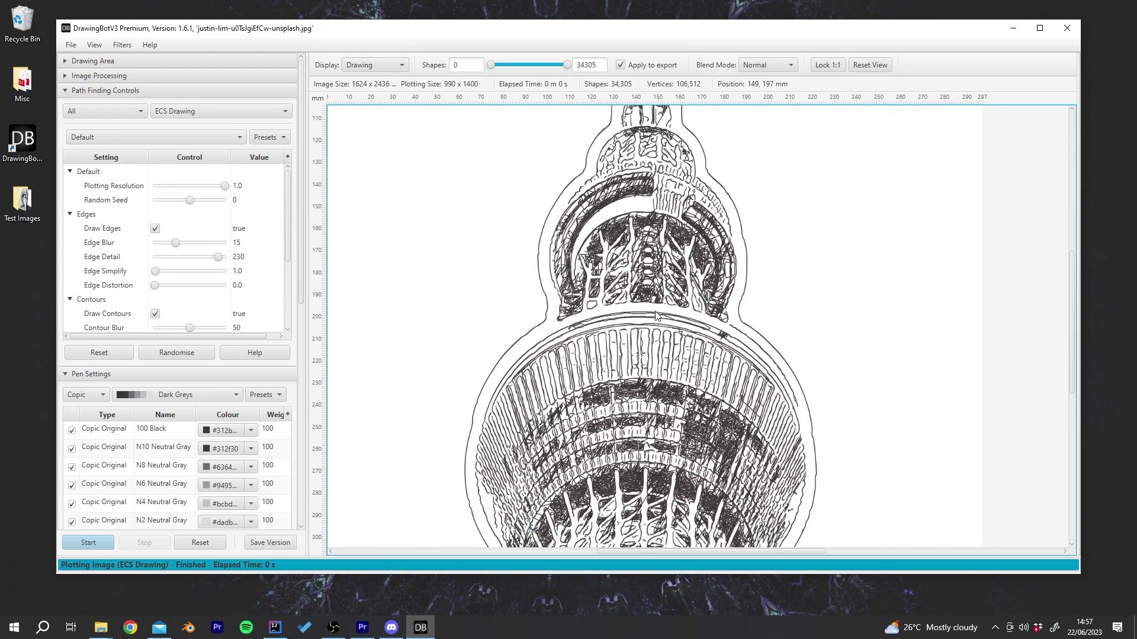
click(886, 65)
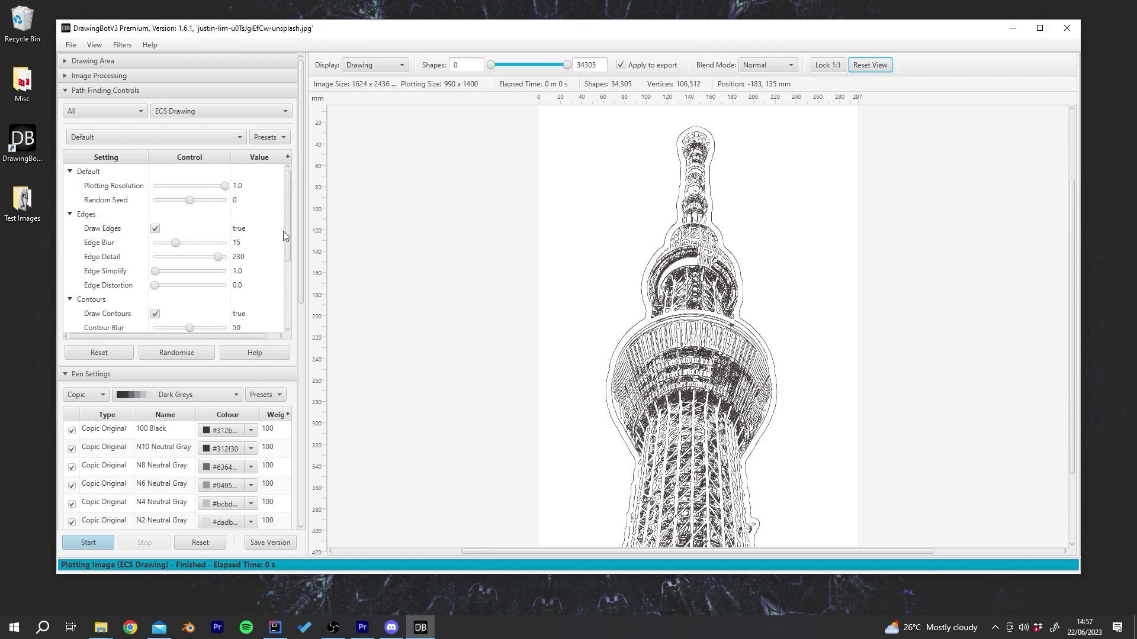
Step: Turn off Draw Shading and Draw Contours in Path Finding Controls
drag(289, 224, 285, 297)
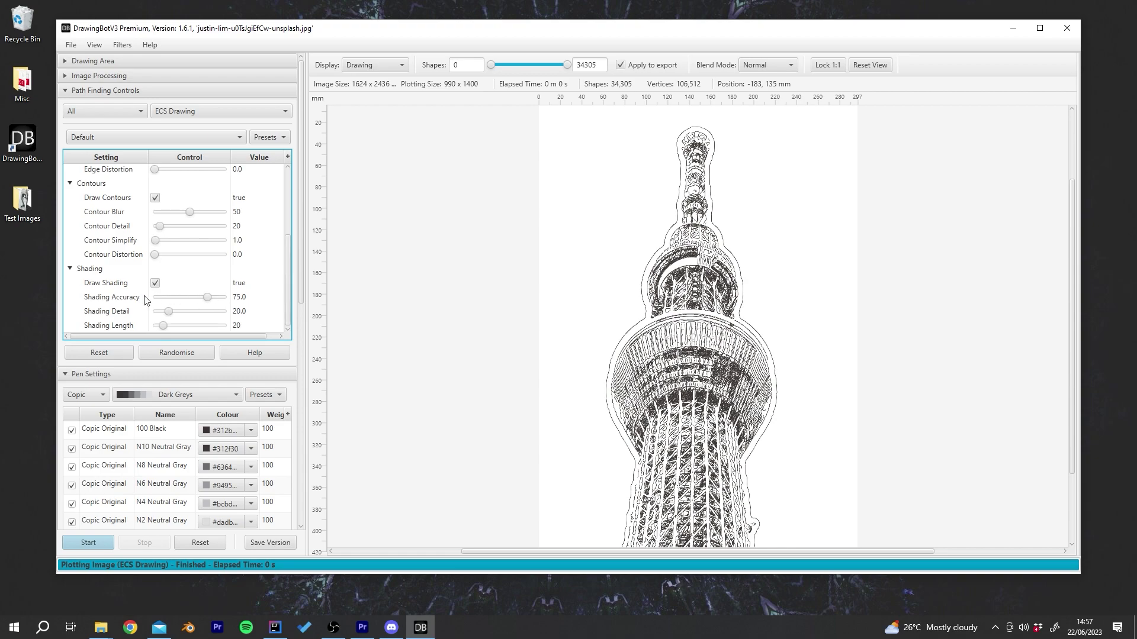
click(155, 283)
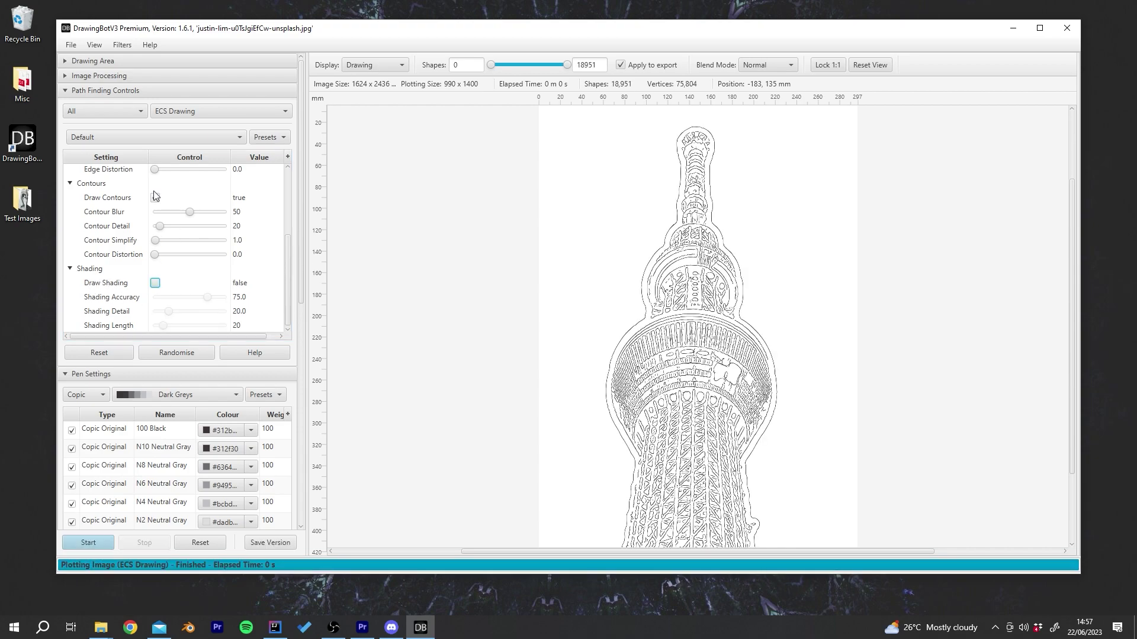
click(155, 199)
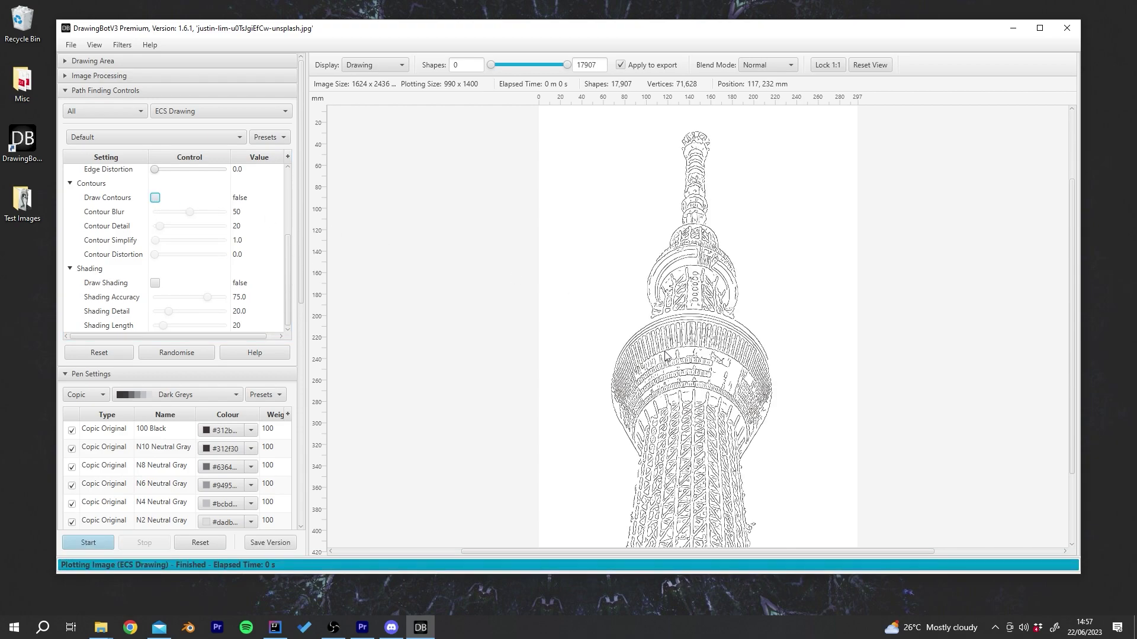
scroll(727, 372, up, 2)
scroll(699, 323, up, 1)
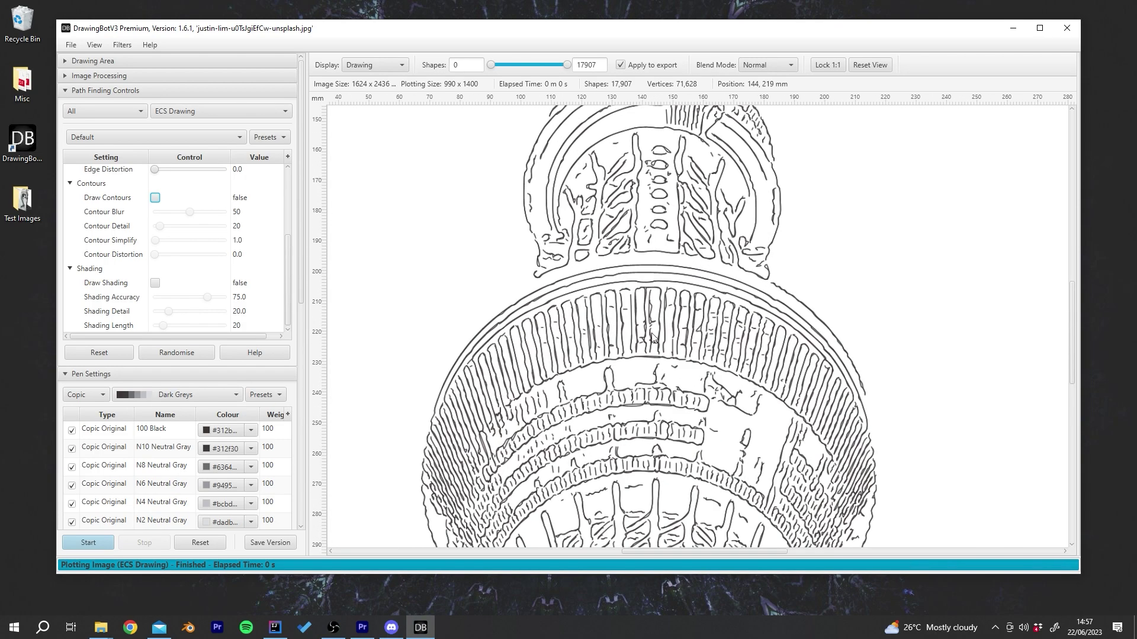
drag(285, 264, 283, 211)
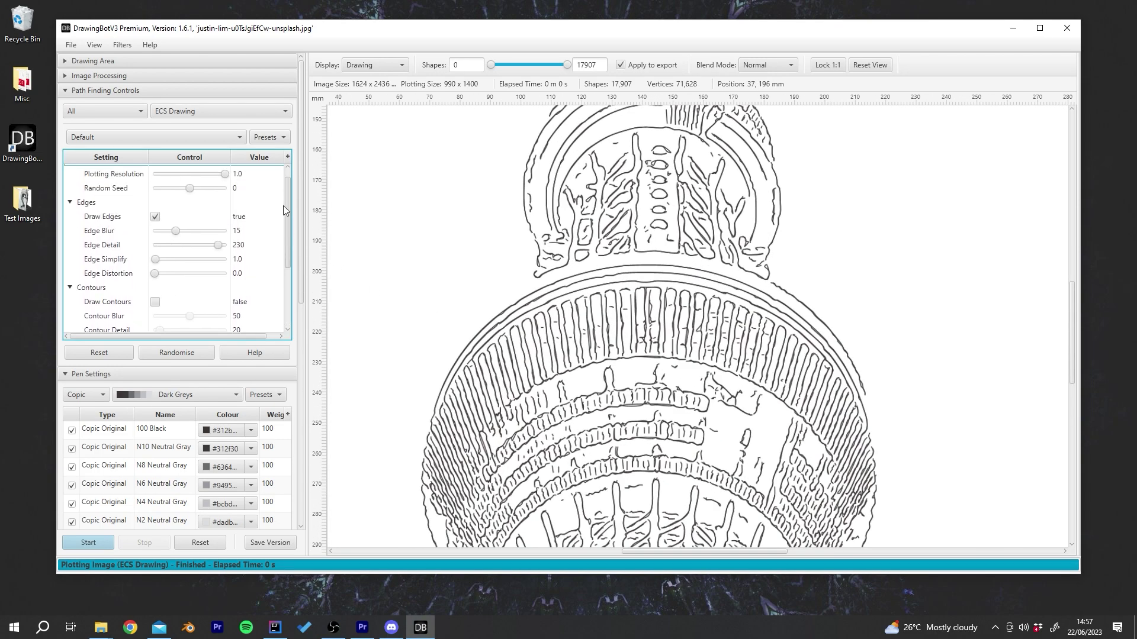
scroll(645, 444, down, 2)
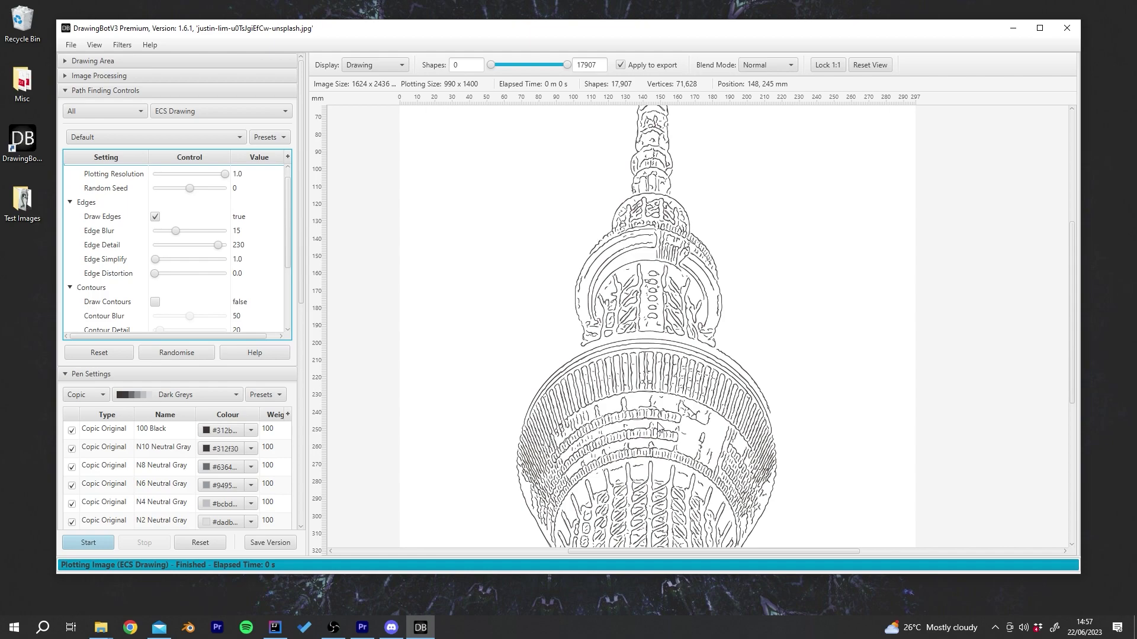
scroll(659, 426, up, 2)
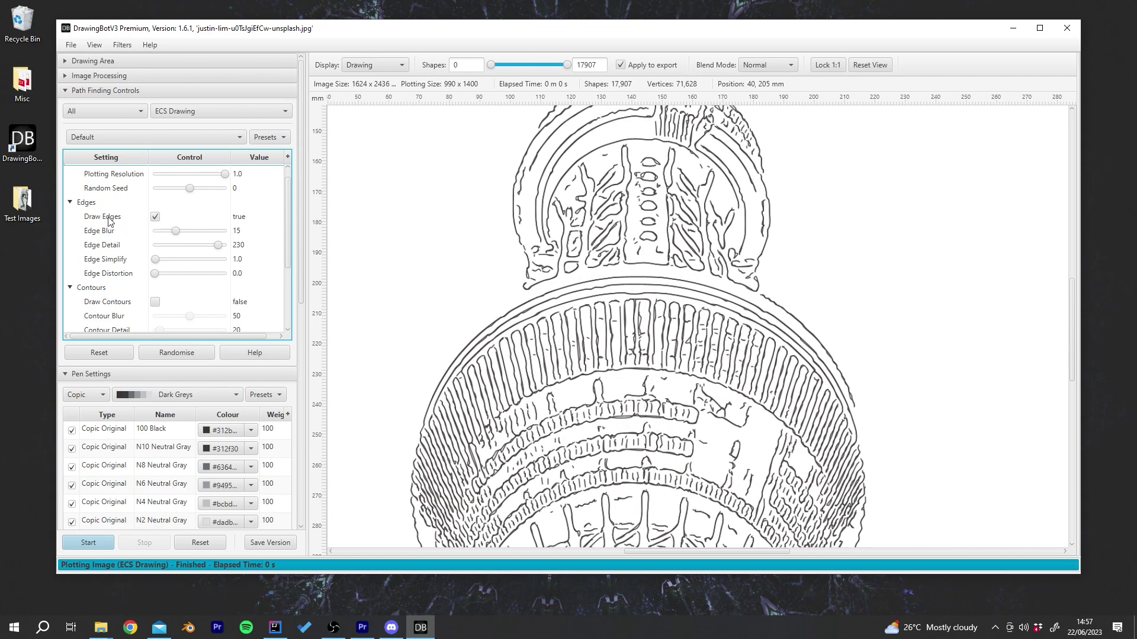
Step: Toggle Draw Edges off and back on to compare the edges-only replot
click(155, 217)
click(155, 218)
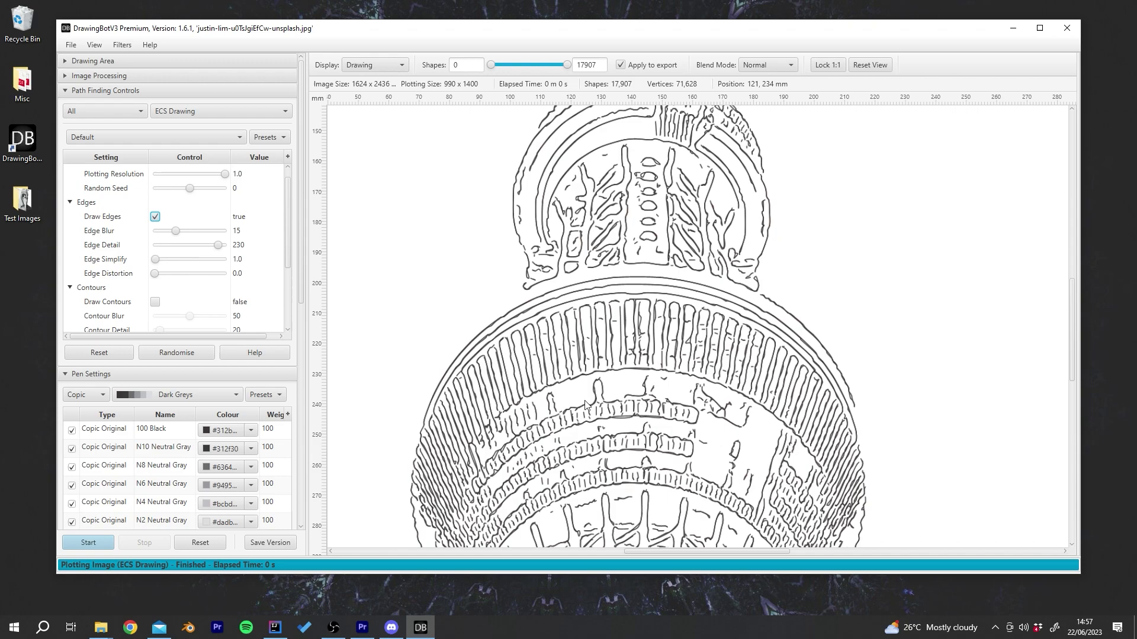
scroll(651, 359, down, 5)
scroll(651, 360, up, 3)
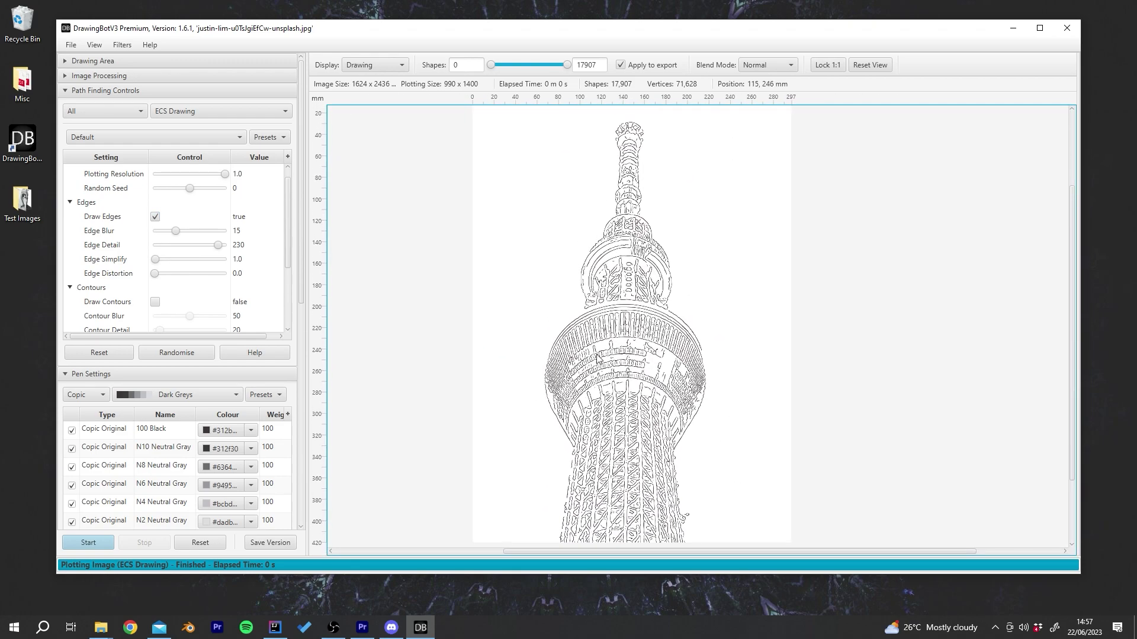
mouse_move(285, 233)
mouse_down()
mouse_move(286, 290)
mouse_move(290, 219)
mouse_up()
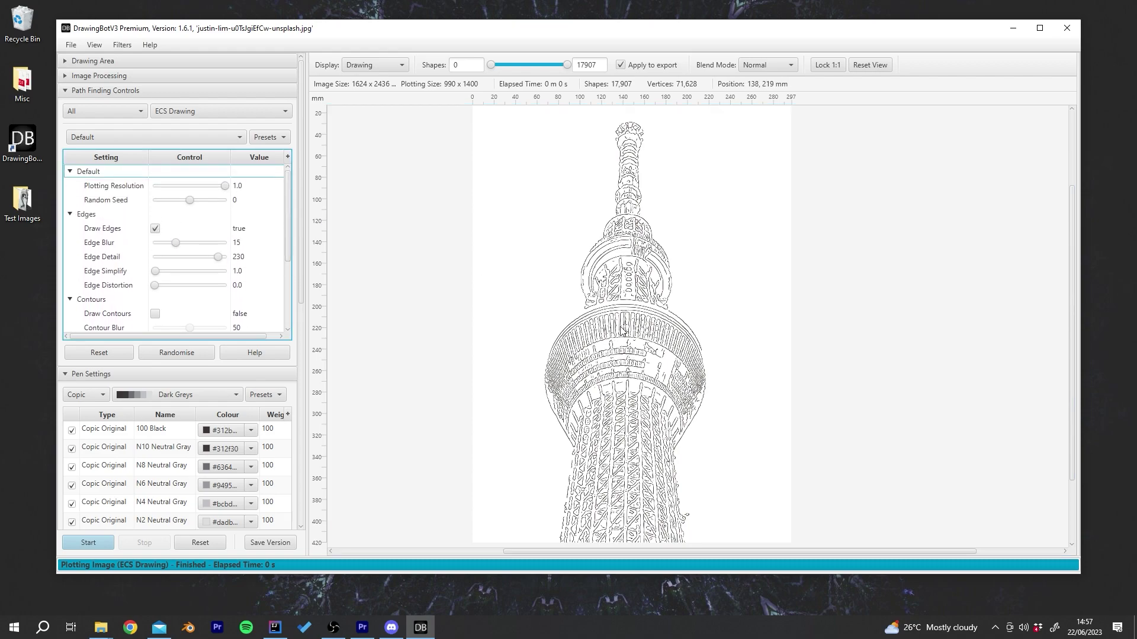
scroll(621, 329, up, 2)
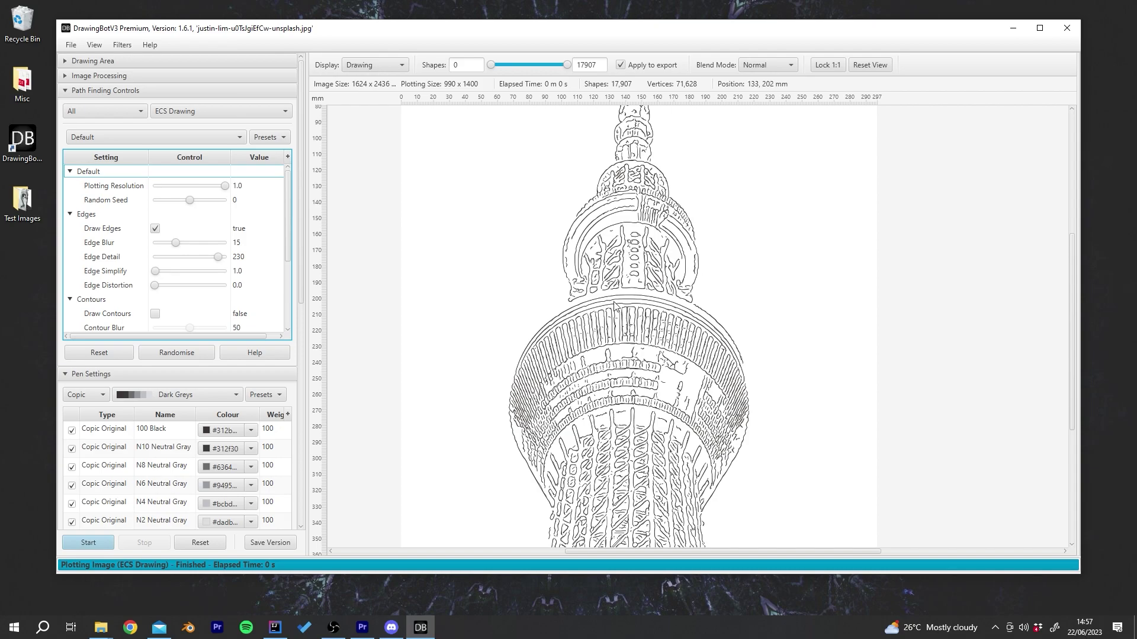
scroll(614, 306, up, 2)
scroll(616, 364, up, 2)
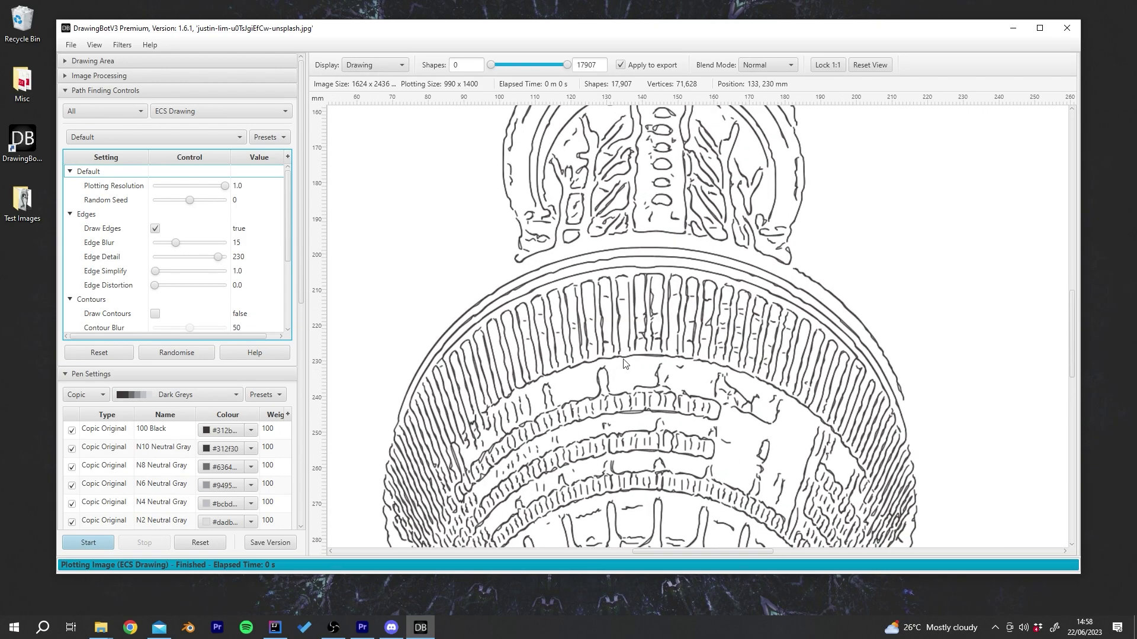
scroll(625, 362, up, 2)
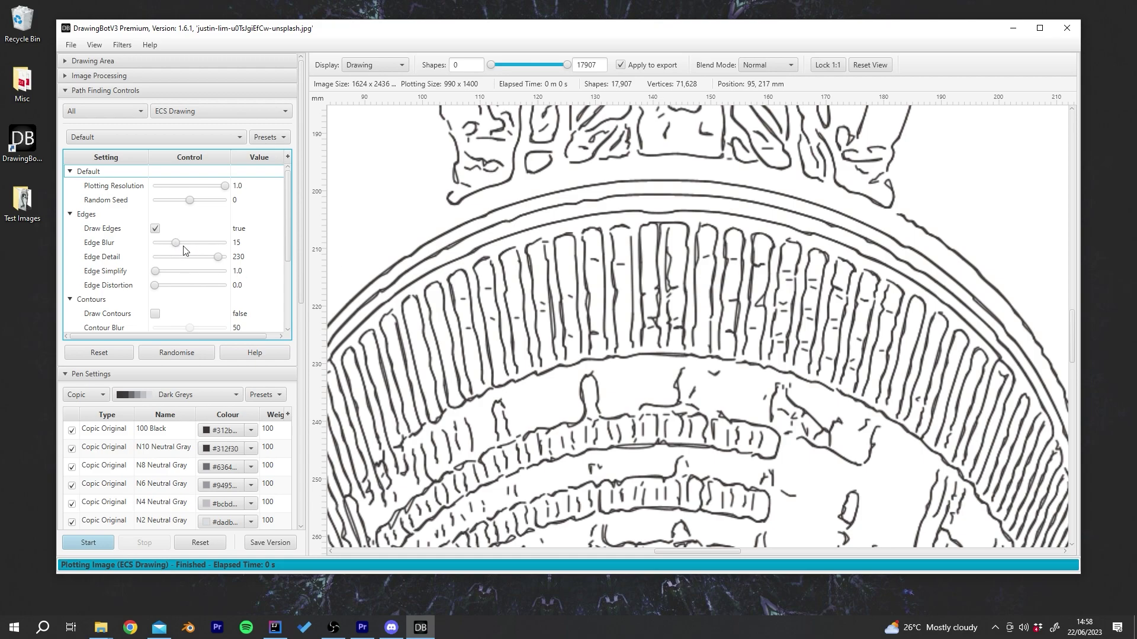
scroll(674, 304, down, 5)
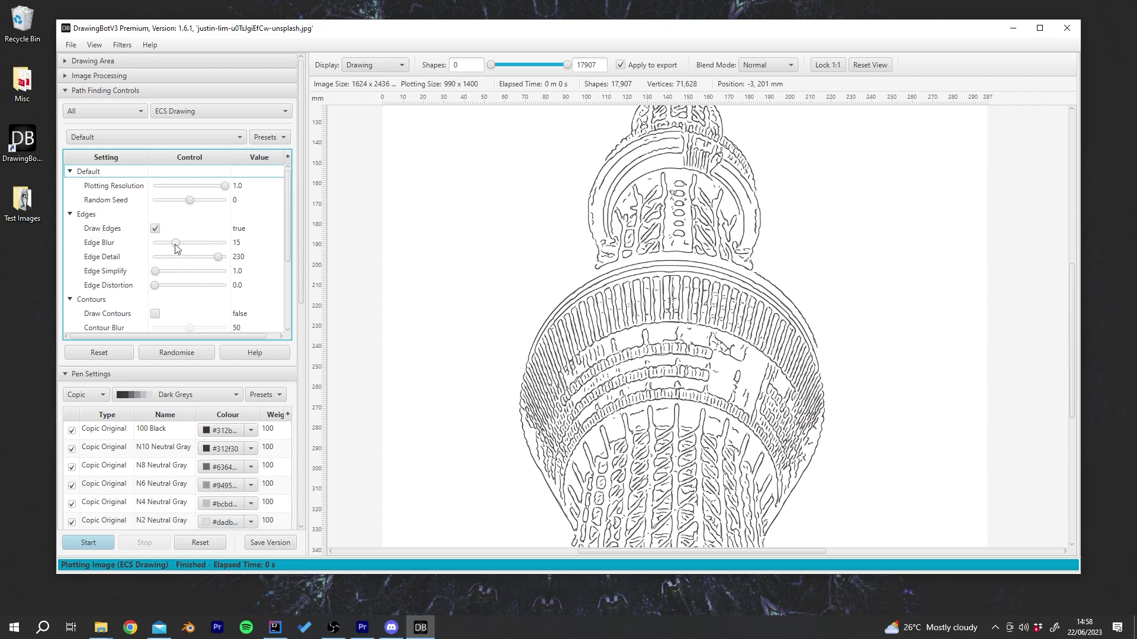
drag(175, 244, 155, 248)
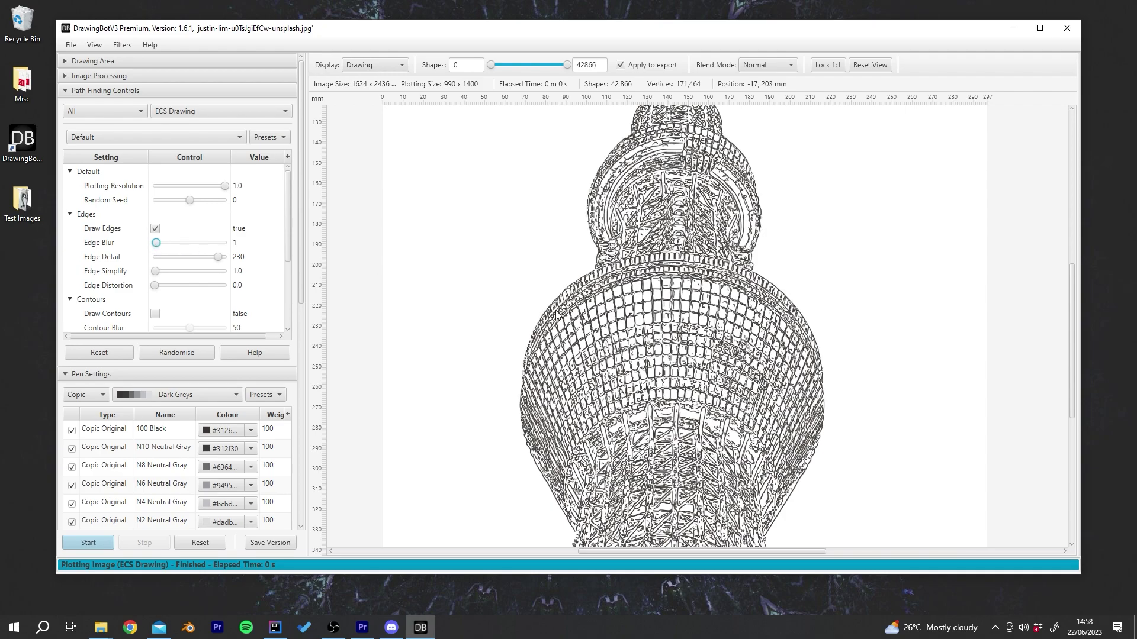
scroll(710, 350, up, 3)
scroll(654, 331, up, 2)
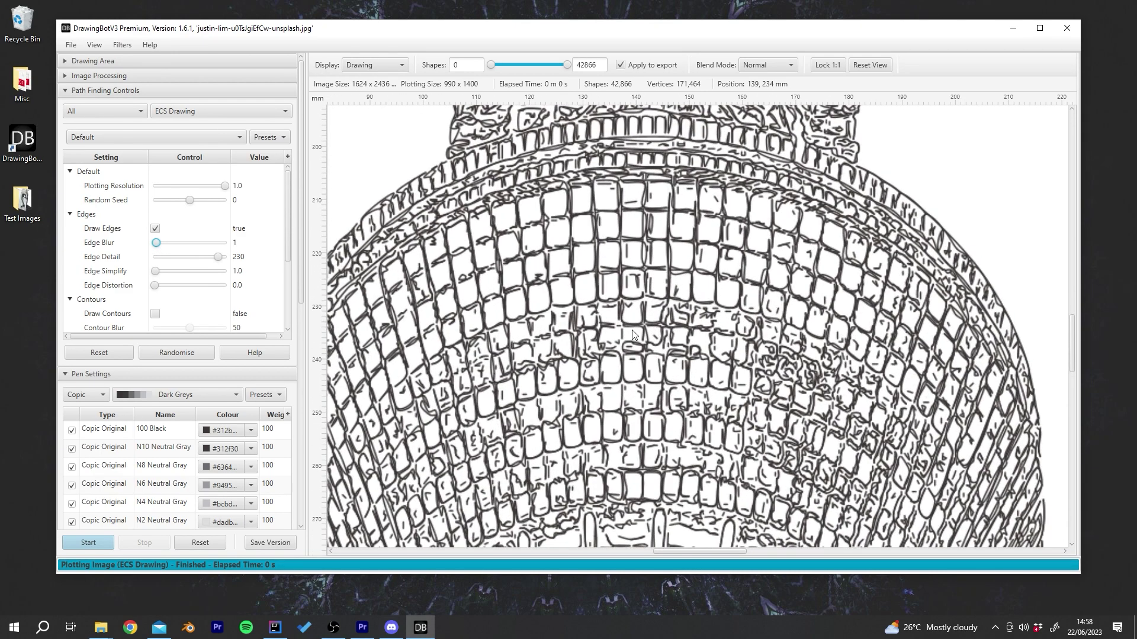
scroll(578, 268, down, 3)
click(870, 64)
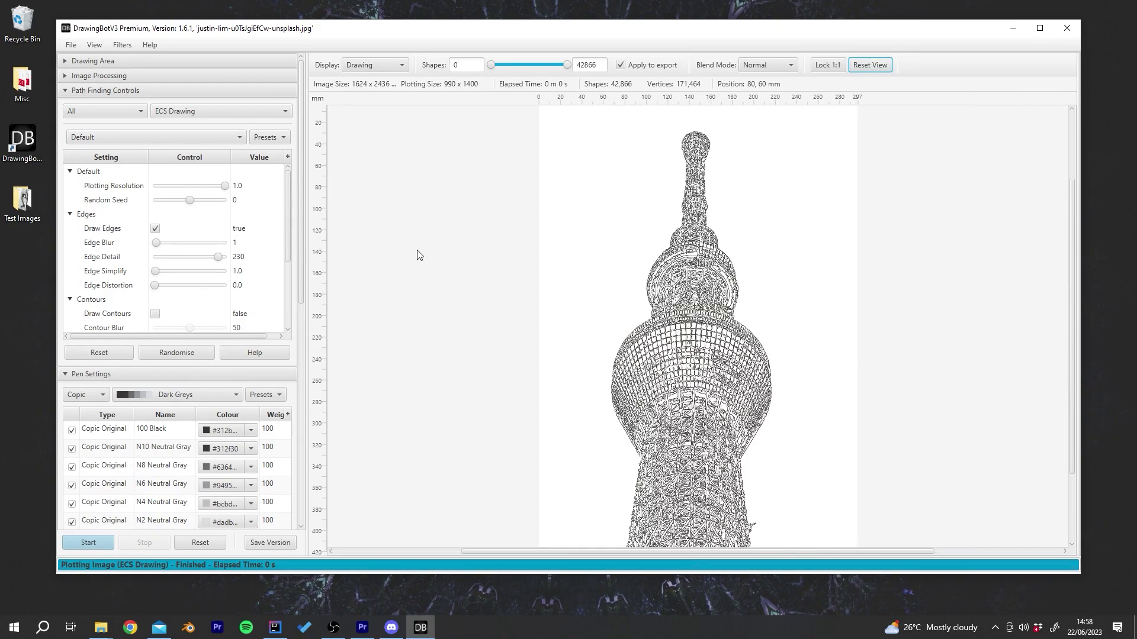
mouse_move(156, 243)
mouse_down()
mouse_move(193, 248)
mouse_move(179, 244)
mouse_up()
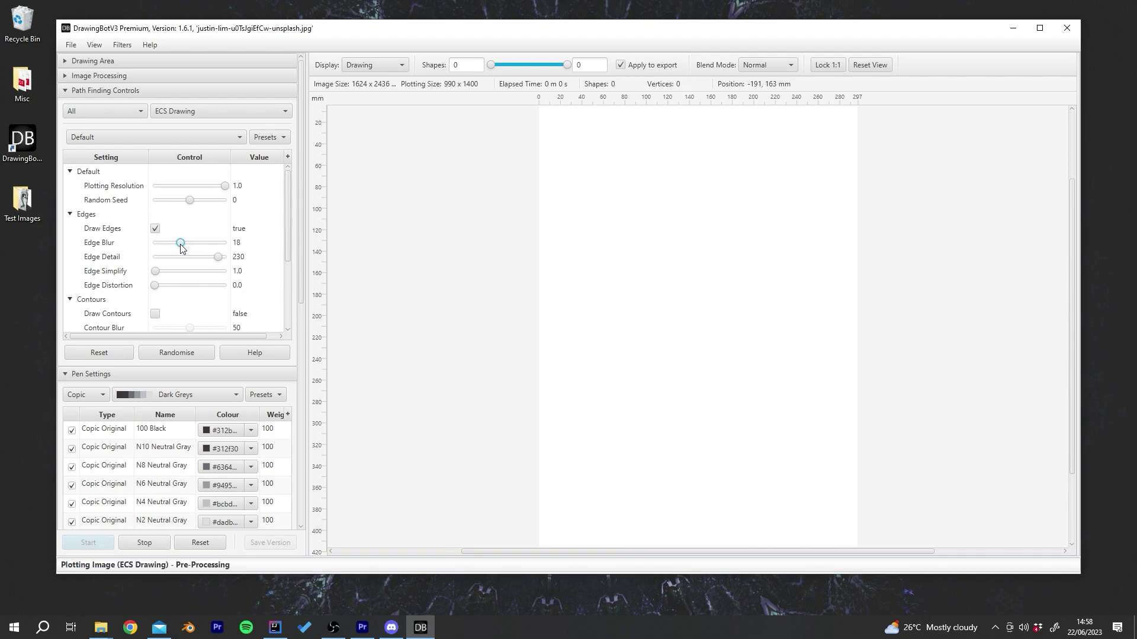
drag(179, 243, 177, 245)
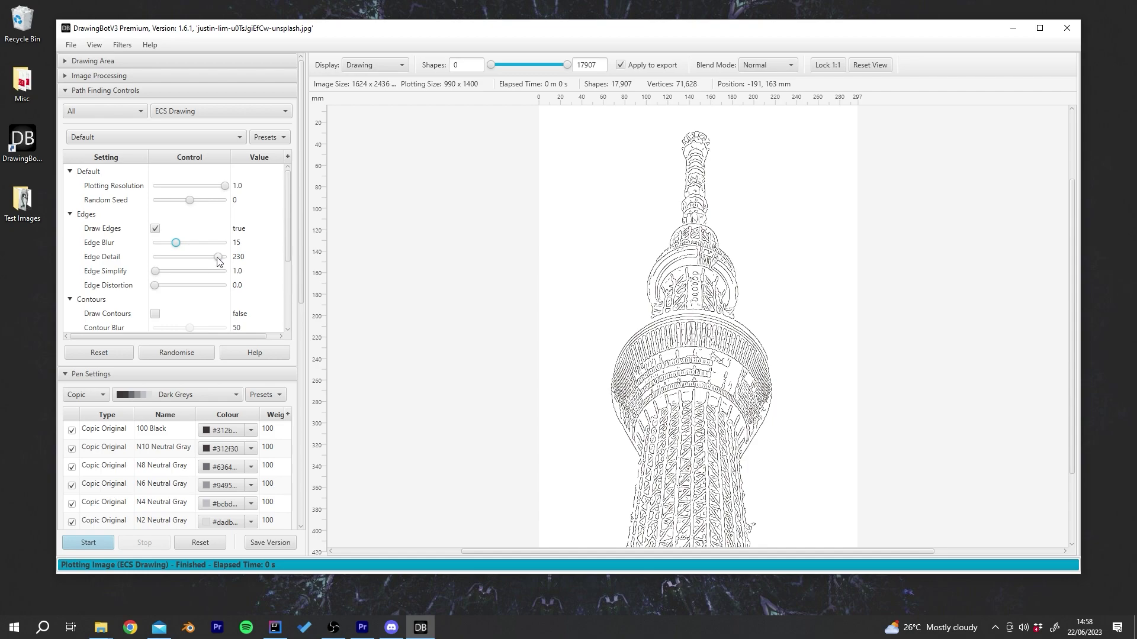
Step: Try Edge Detail at 255, then settle it at 215
mouse_move(220, 259)
mouse_down()
mouse_move(200, 258)
mouse_move(246, 267)
mouse_up()
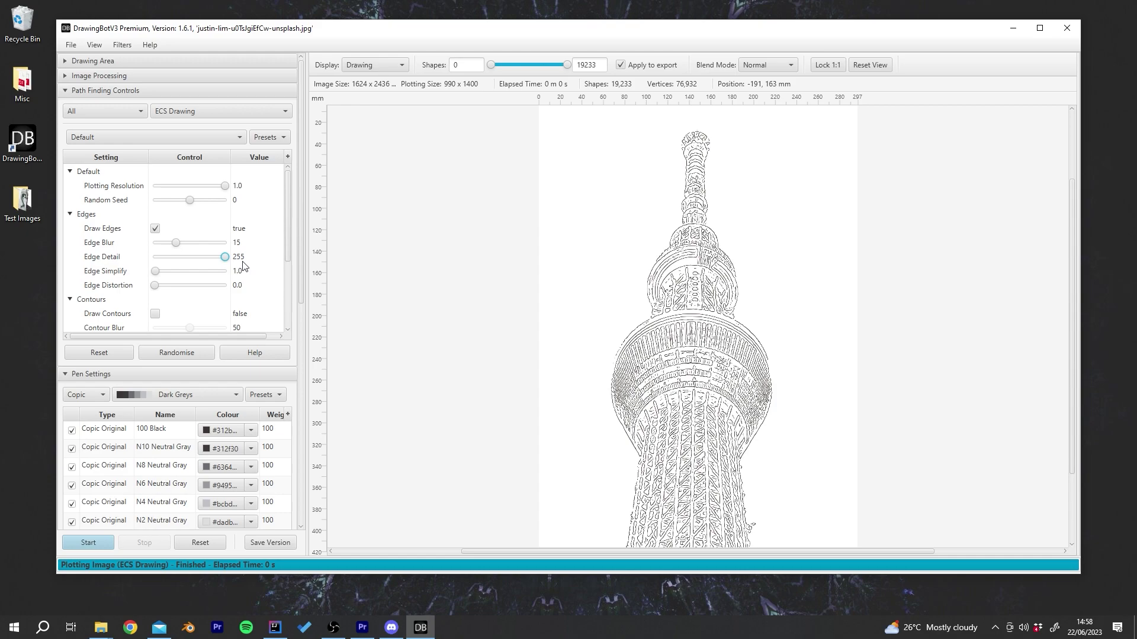
drag(227, 260, 215, 263)
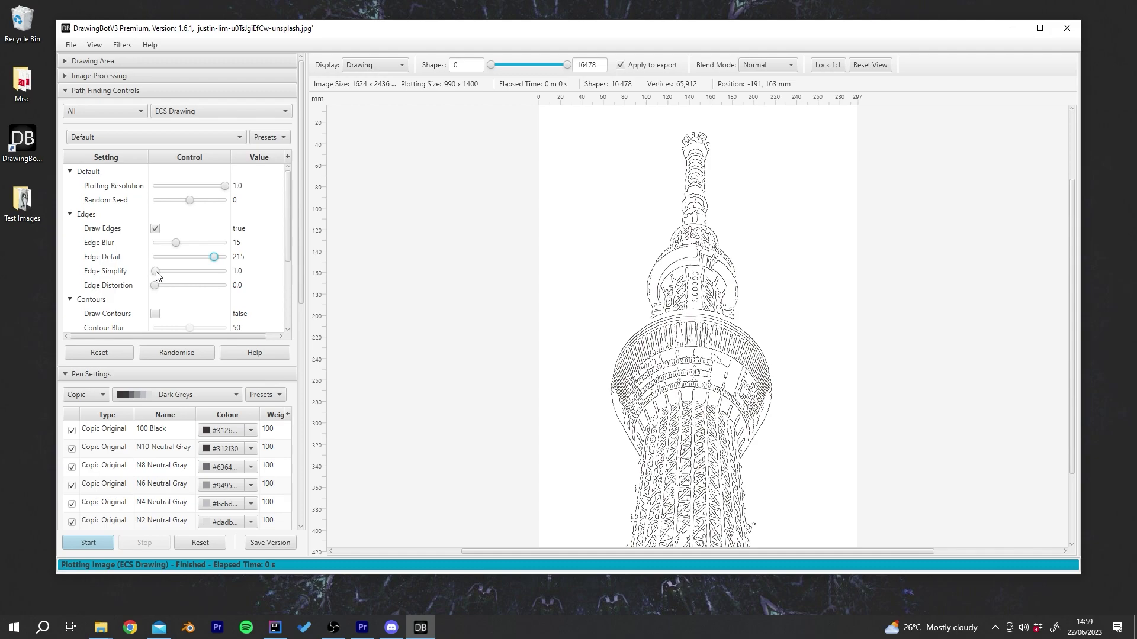
Step: Compare Edge Simplify at about 47, at maximum and at zero, fitting the tower in view
drag(156, 273, 190, 274)
scroll(678, 394, up, 8)
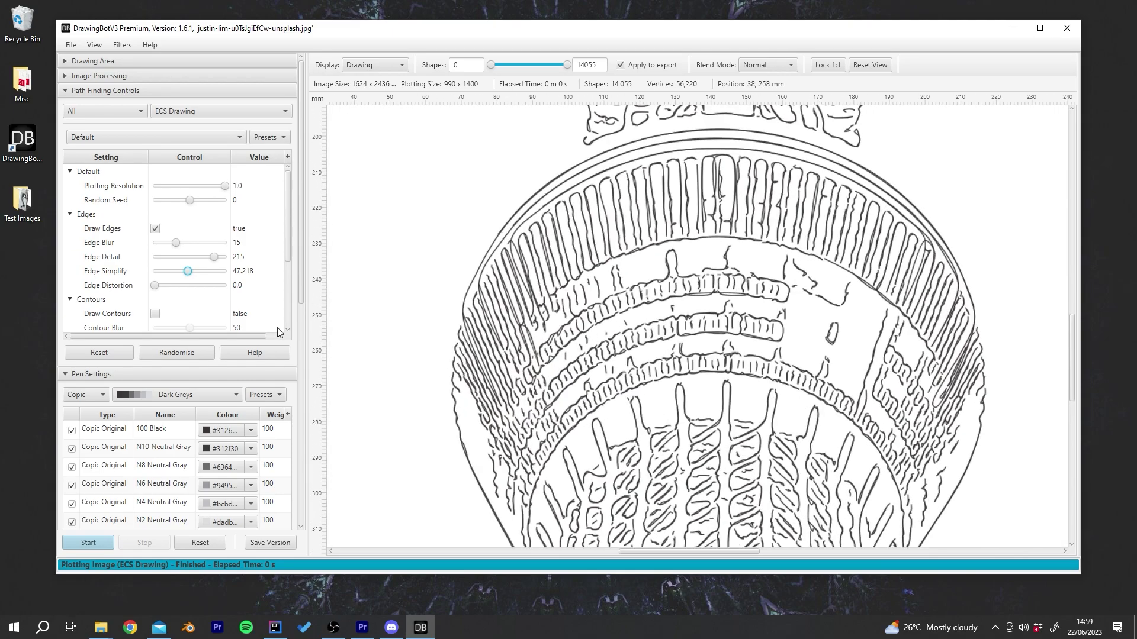
drag(190, 275, 247, 281)
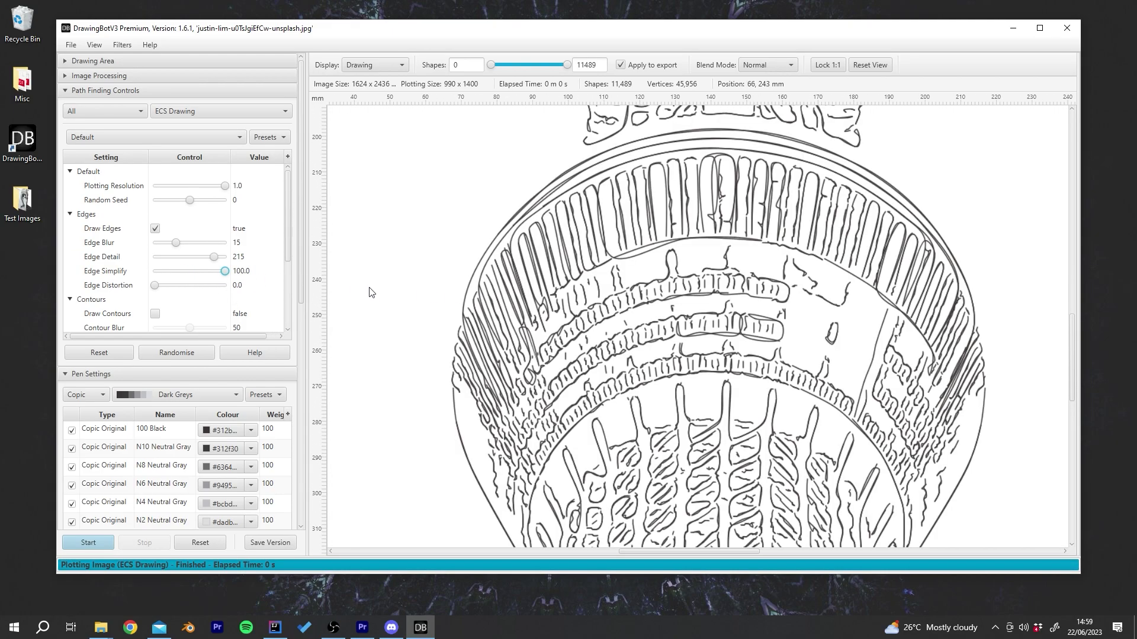
scroll(780, 277, up, 5)
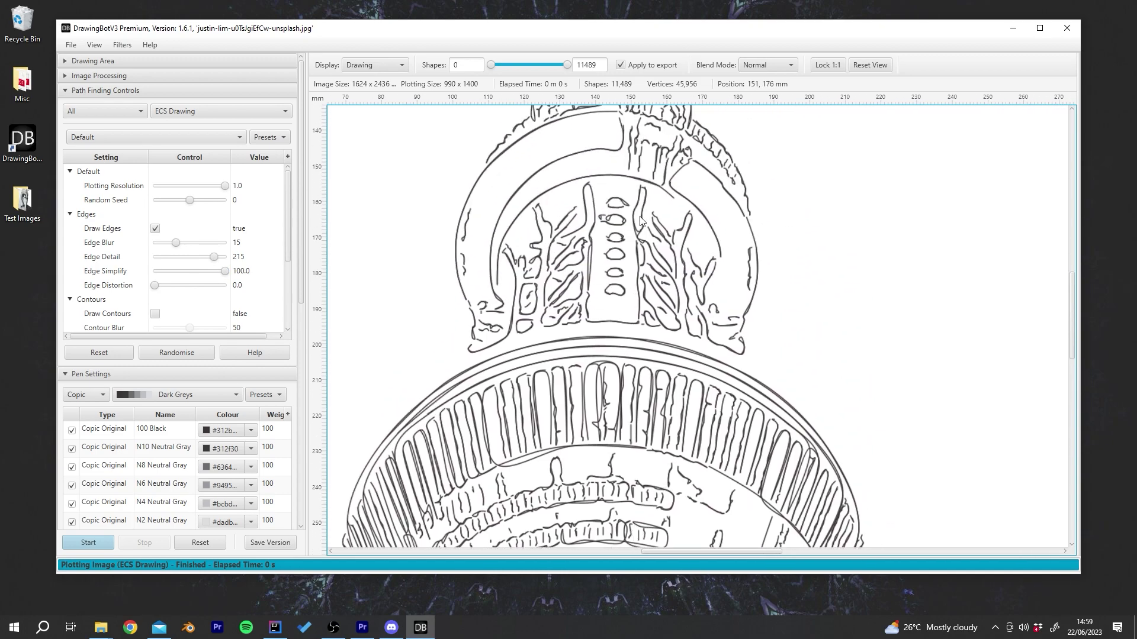
scroll(621, 231, up, 5)
scroll(621, 230, up, 5)
scroll(632, 439, down, 10)
scroll(632, 439, down, 10)
scroll(664, 432, down, 5)
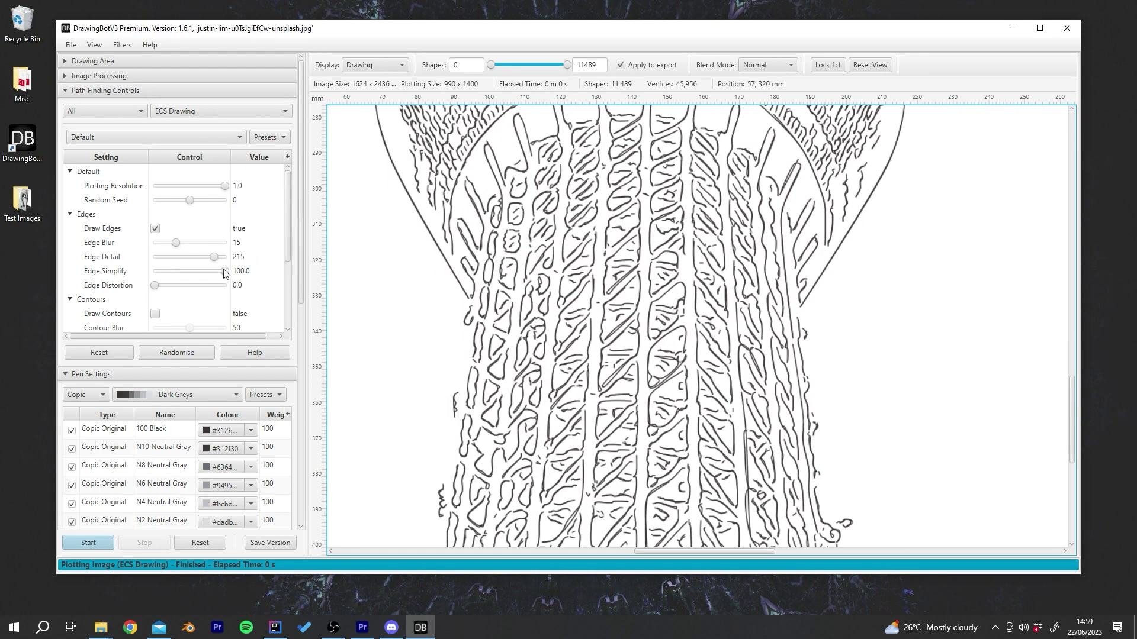
drag(225, 273, 154, 272)
click(880, 62)
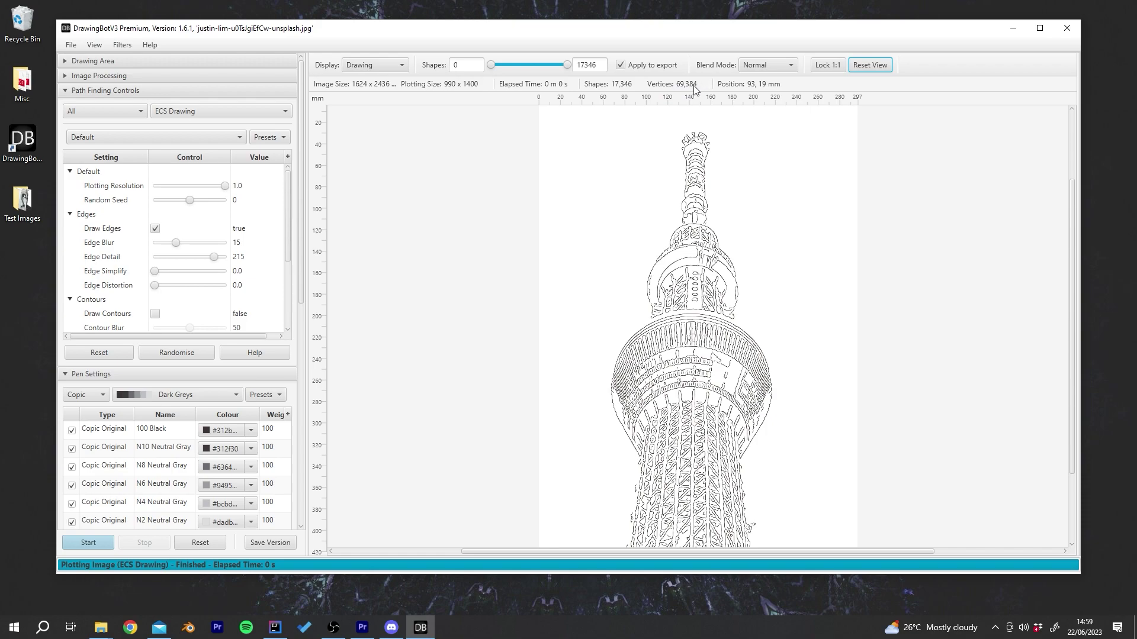
Step: Narrow Edge Simplify down from maximum to 18.487 and show the whole tower page
drag(155, 271, 225, 271)
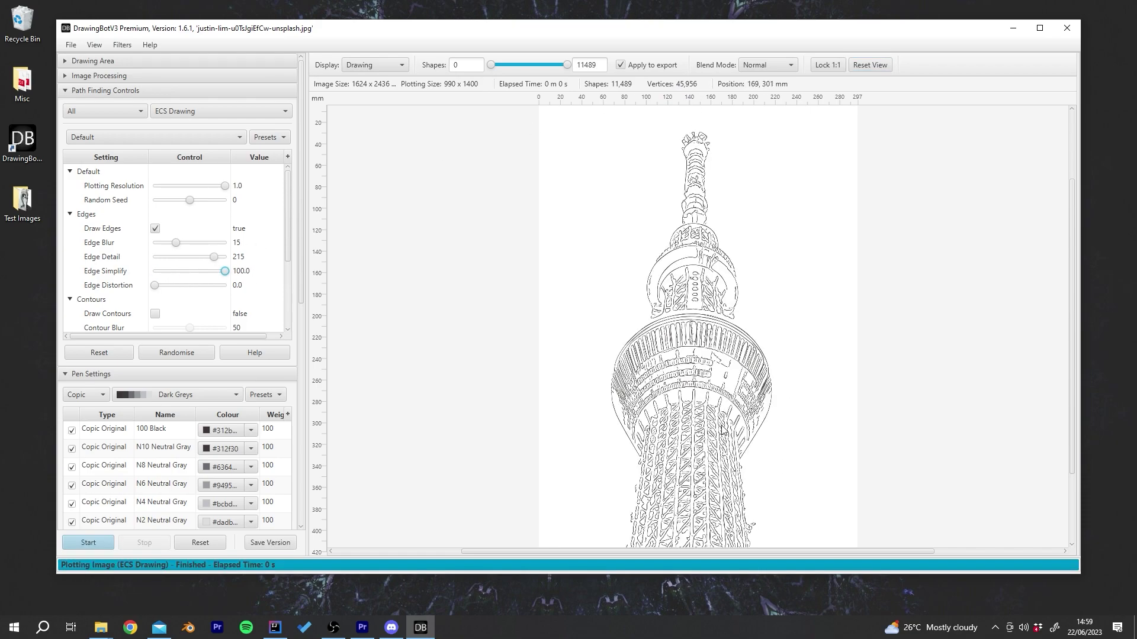
drag(226, 271, 188, 271)
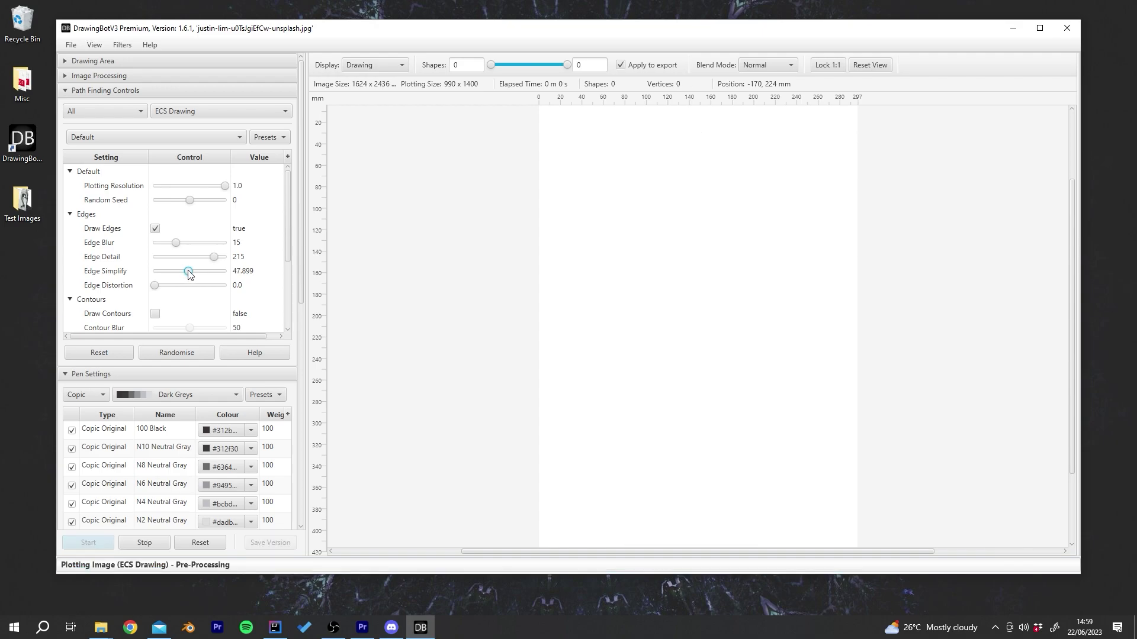
scroll(751, 324, up, 5)
drag(750, 325, 628, 370)
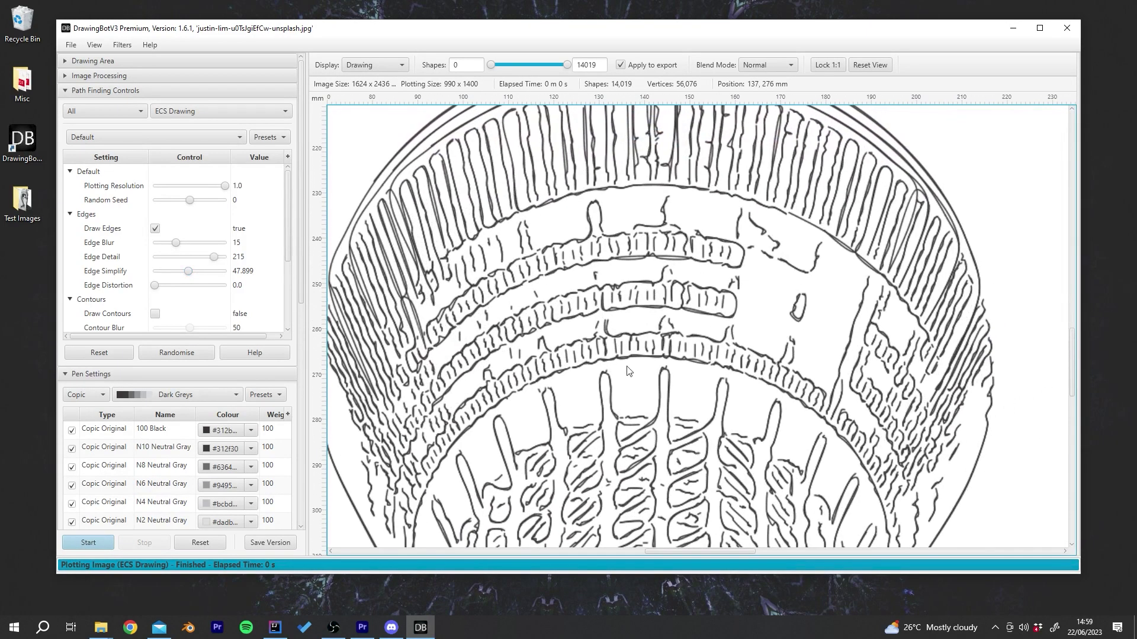
drag(188, 271, 155, 273)
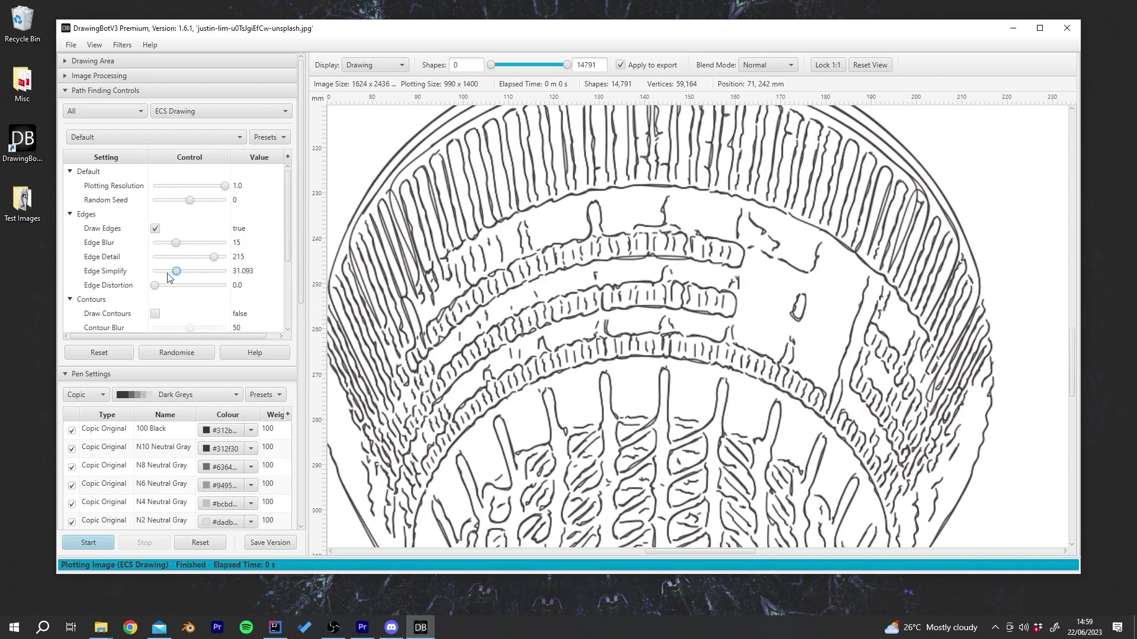
drag(158, 273, 171, 274)
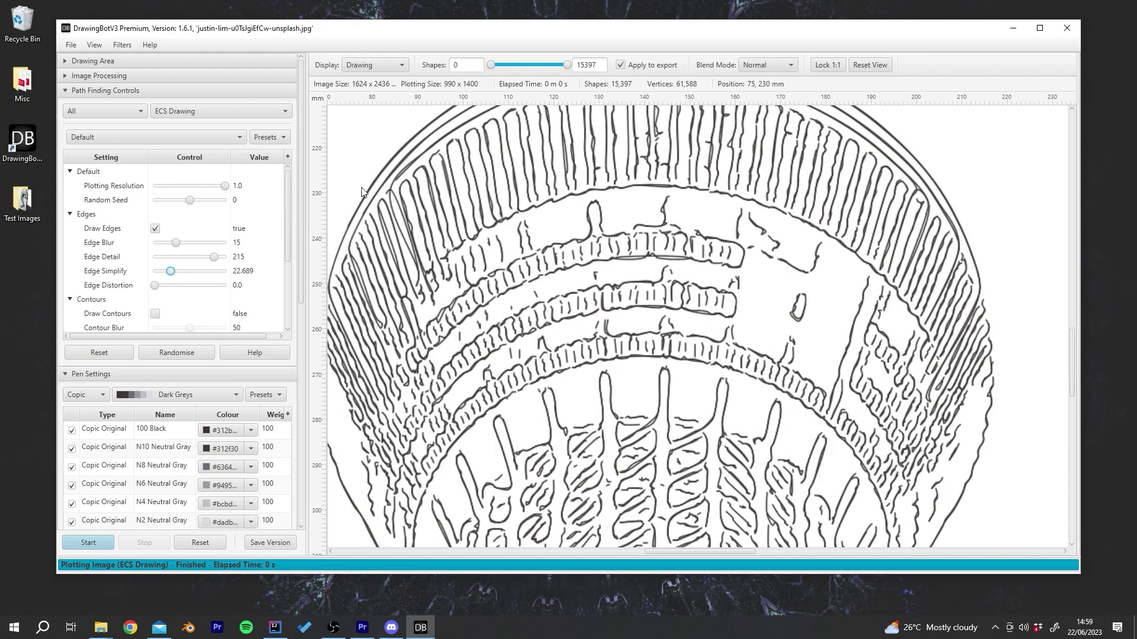
drag(170, 271, 166, 273)
scroll(679, 347, down, 2)
scroll(678, 347, down, 2)
drag(651, 181, 601, 336)
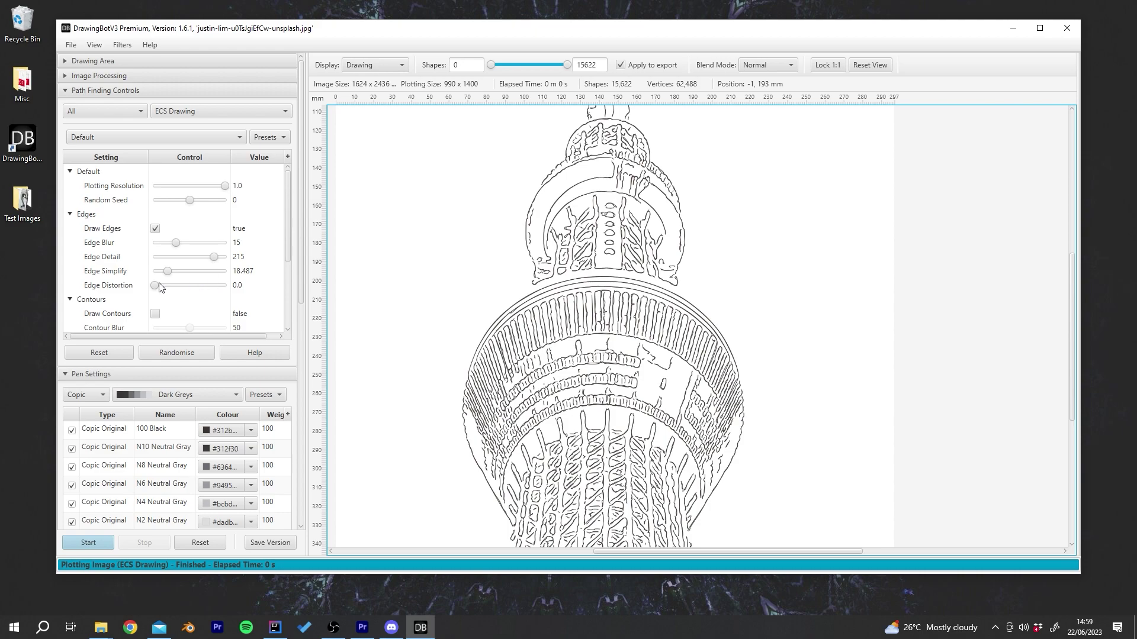
click(869, 67)
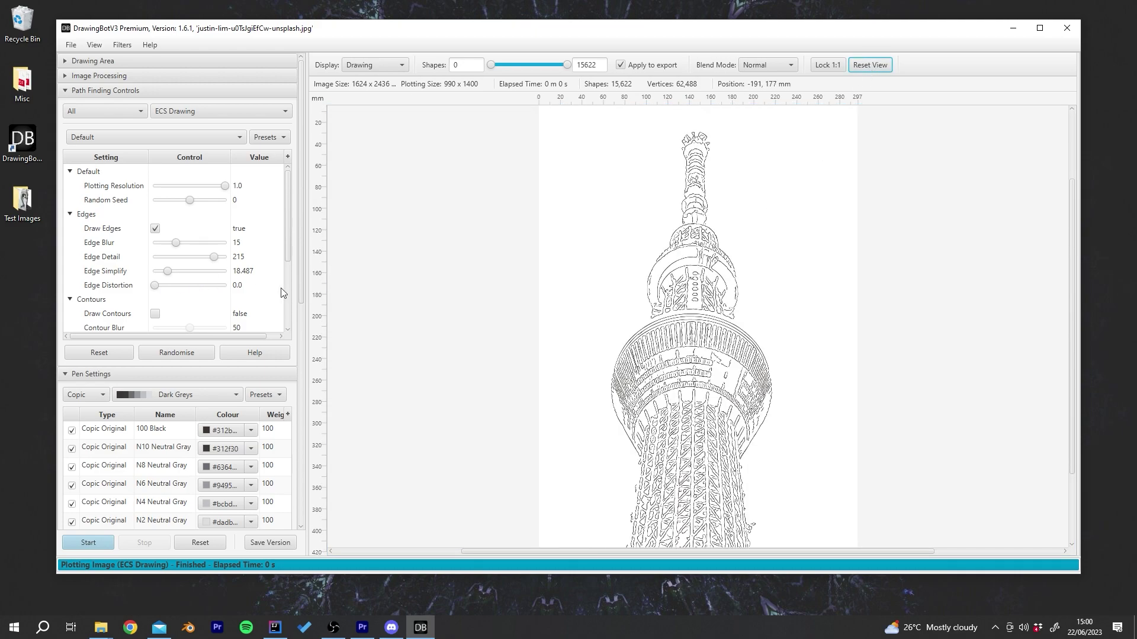
Step: Raise Edge Distortion to about 18.5, settle it at 13.445, and fit the tower in view
mouse_move(157, 286)
mouse_down()
mouse_move(250, 290)
mouse_move(152, 290)
mouse_up()
scroll(705, 399, up, 10)
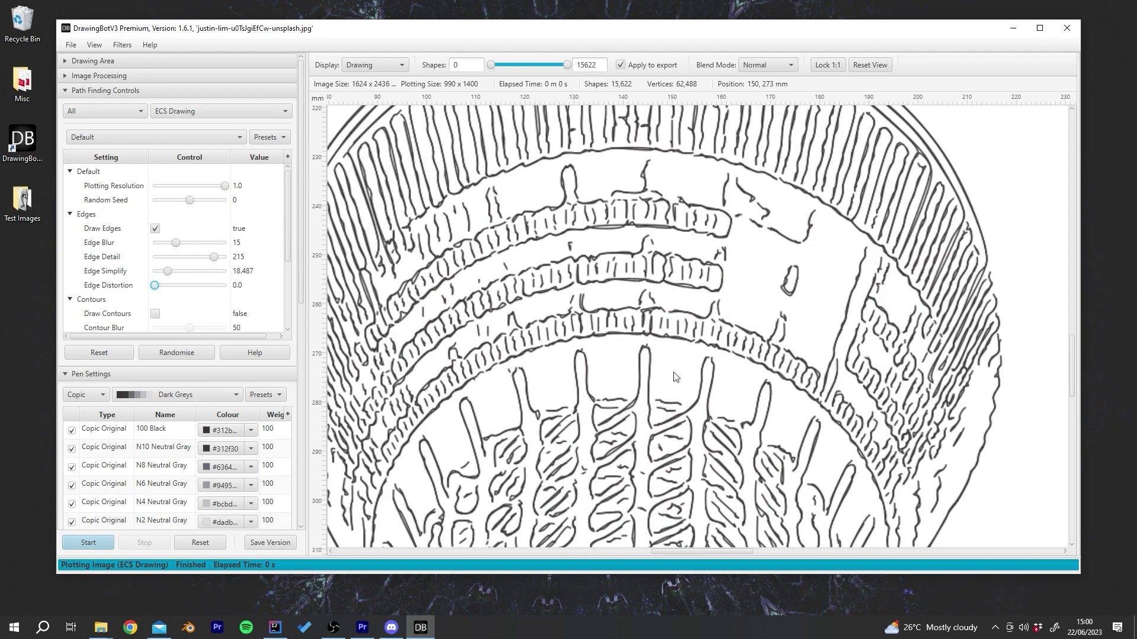
drag(158, 290, 172, 291)
scroll(642, 370, down, 10)
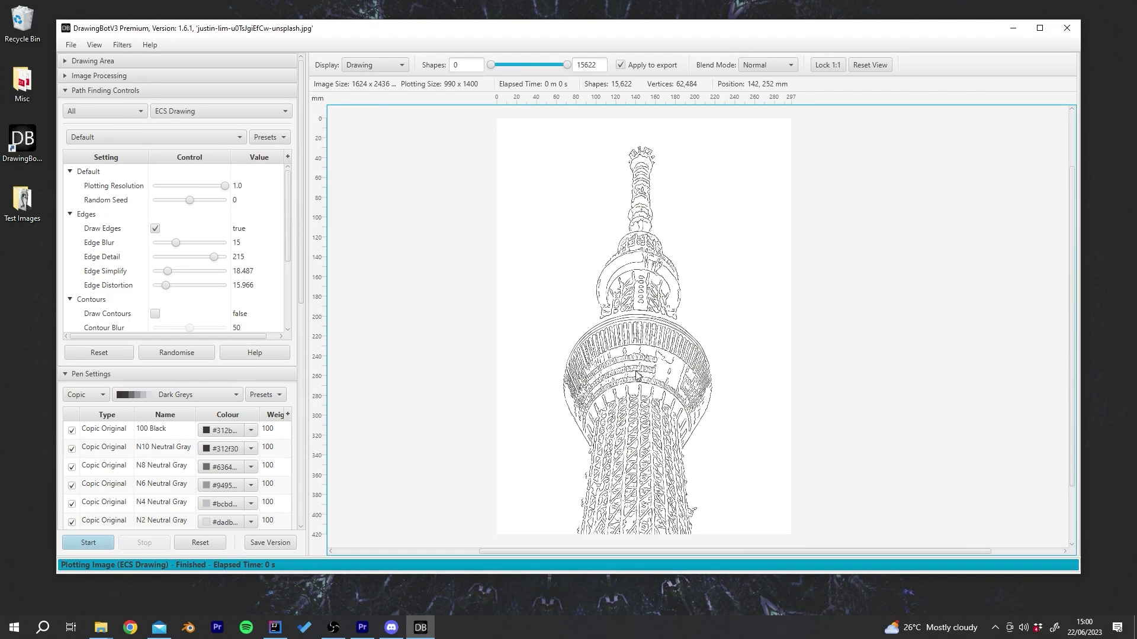
drag(166, 286, 164, 286)
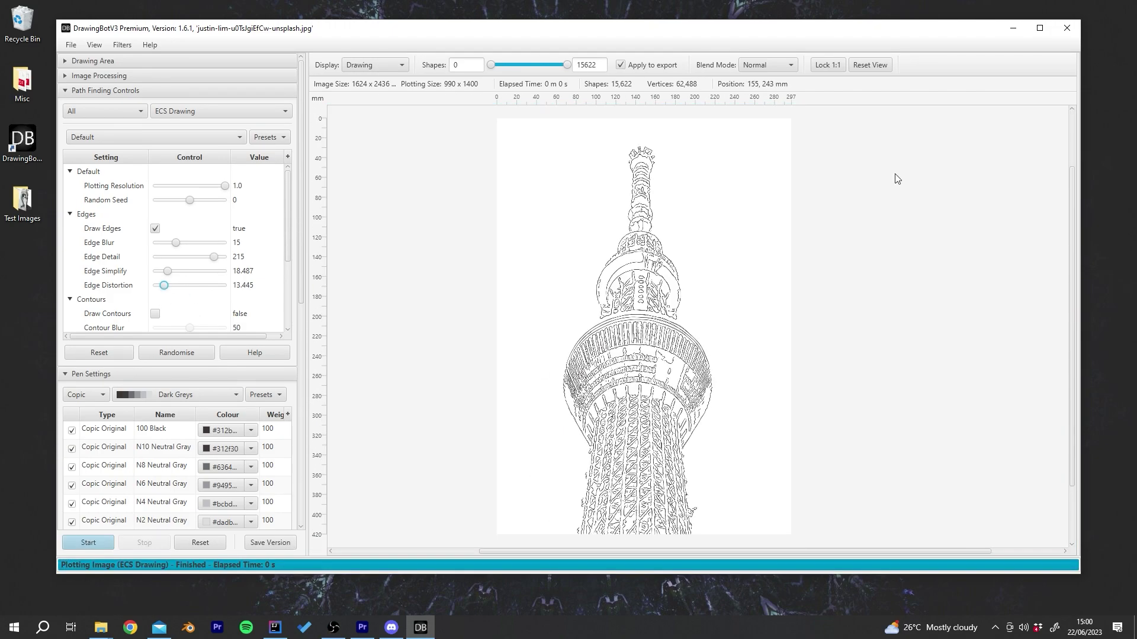
click(870, 65)
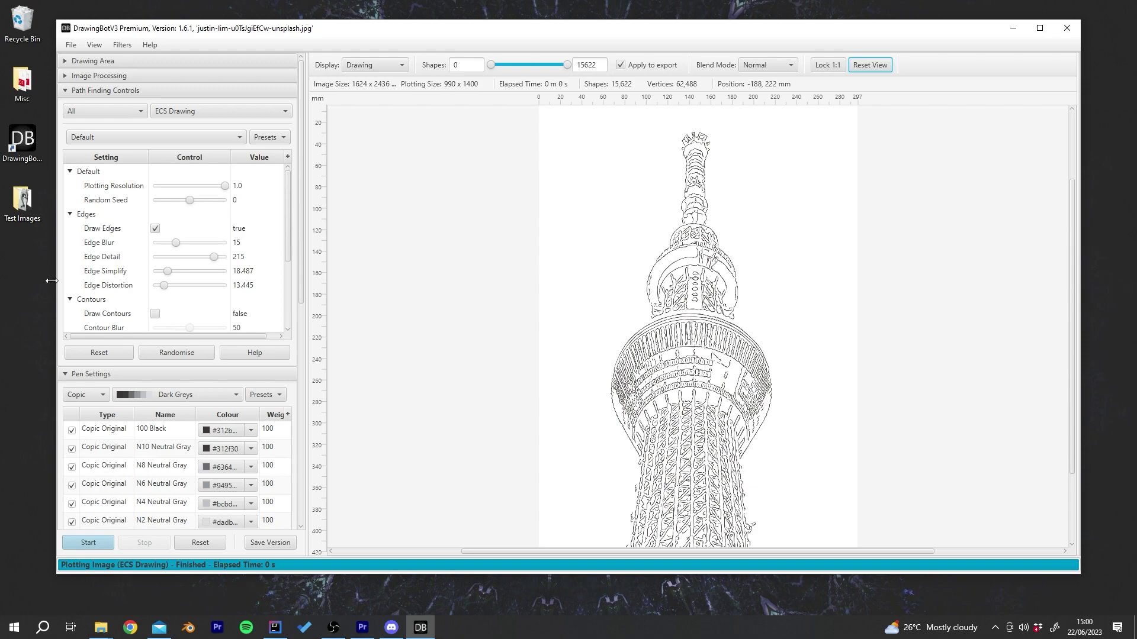
Step: Turn off Draw Edges and turn on Draw Contours
scroll(142, 238, down, 1)
click(156, 186)
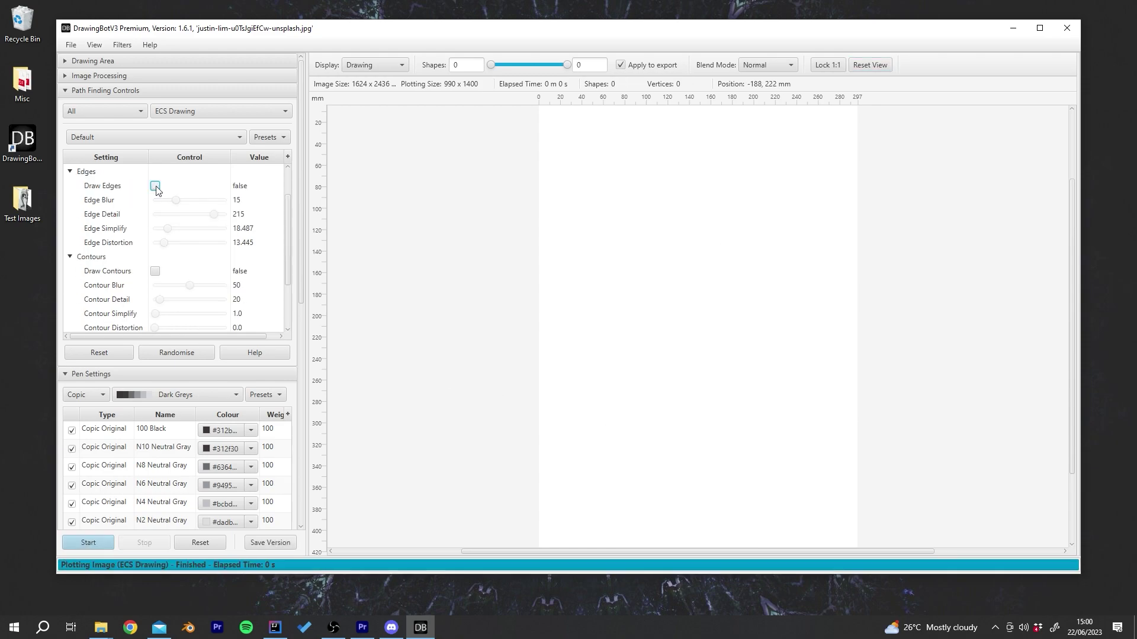
click(154, 272)
Step: Lower Contour Blur from 50 down to 8
click(189, 285)
scroll(188, 270, down, 1)
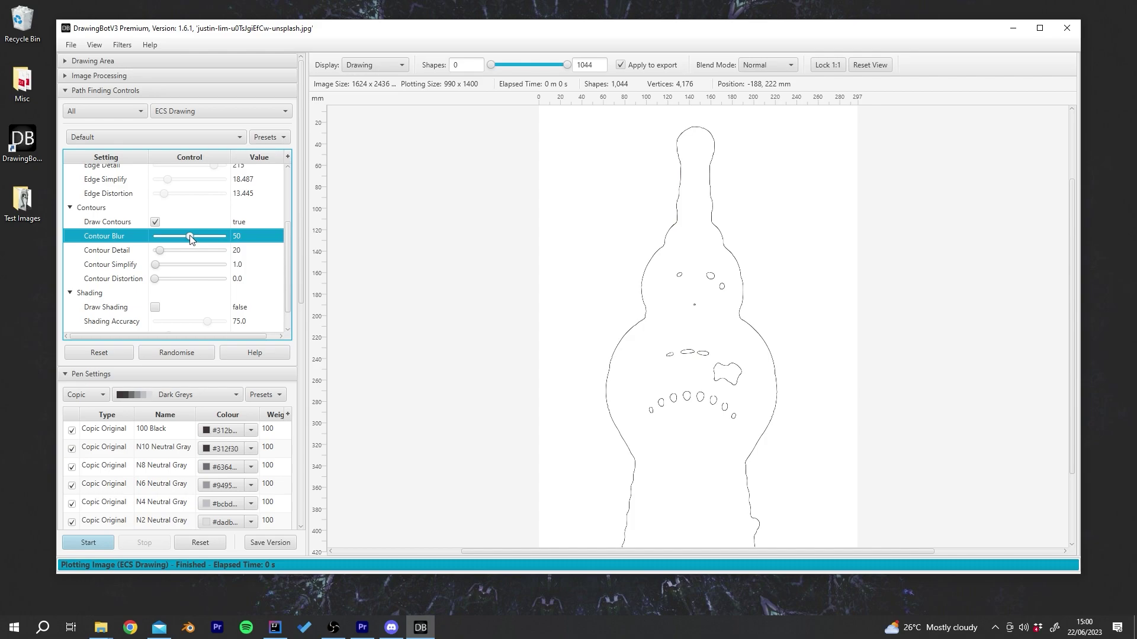
drag(190, 238, 165, 238)
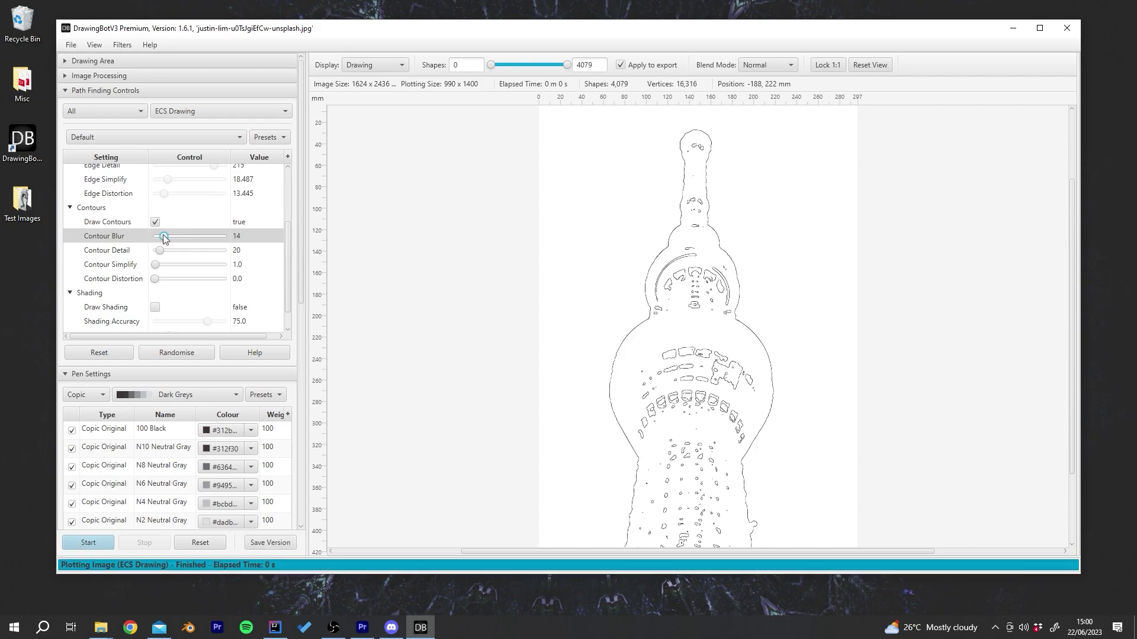
scroll(172, 234, up, 2)
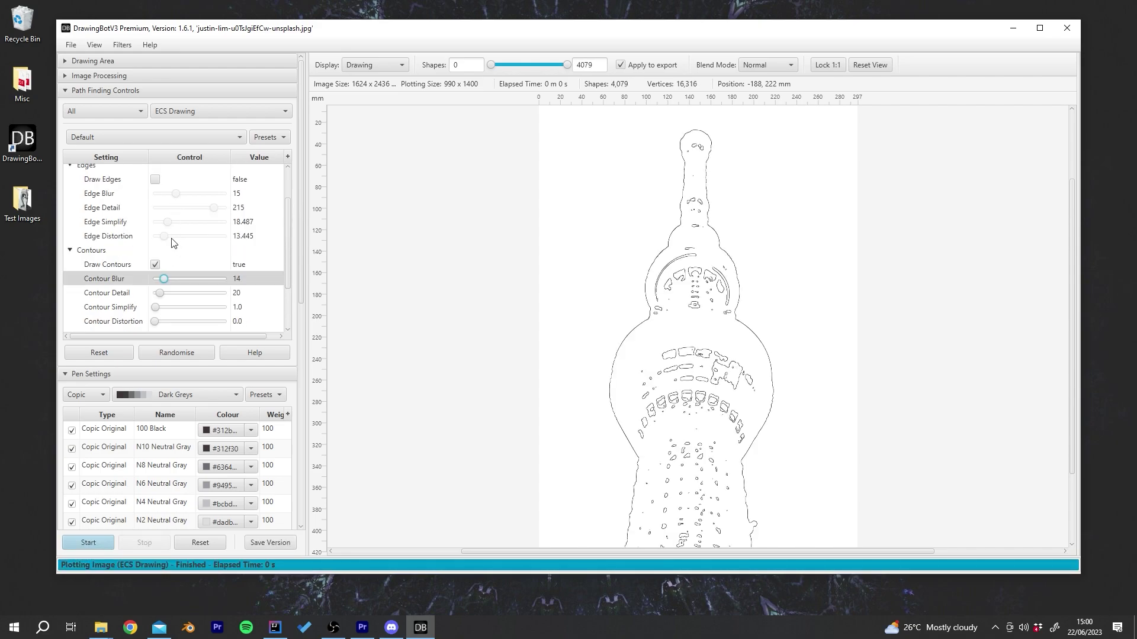
scroll(174, 255, down, 2)
drag(165, 238, 164, 239)
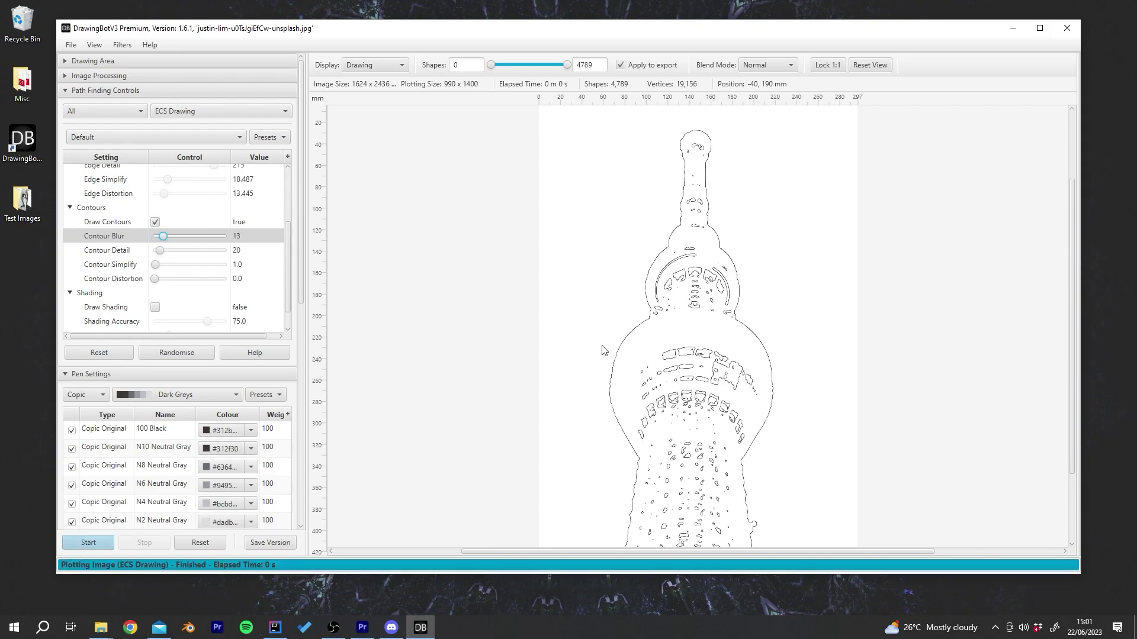
scroll(602, 350, up, 5)
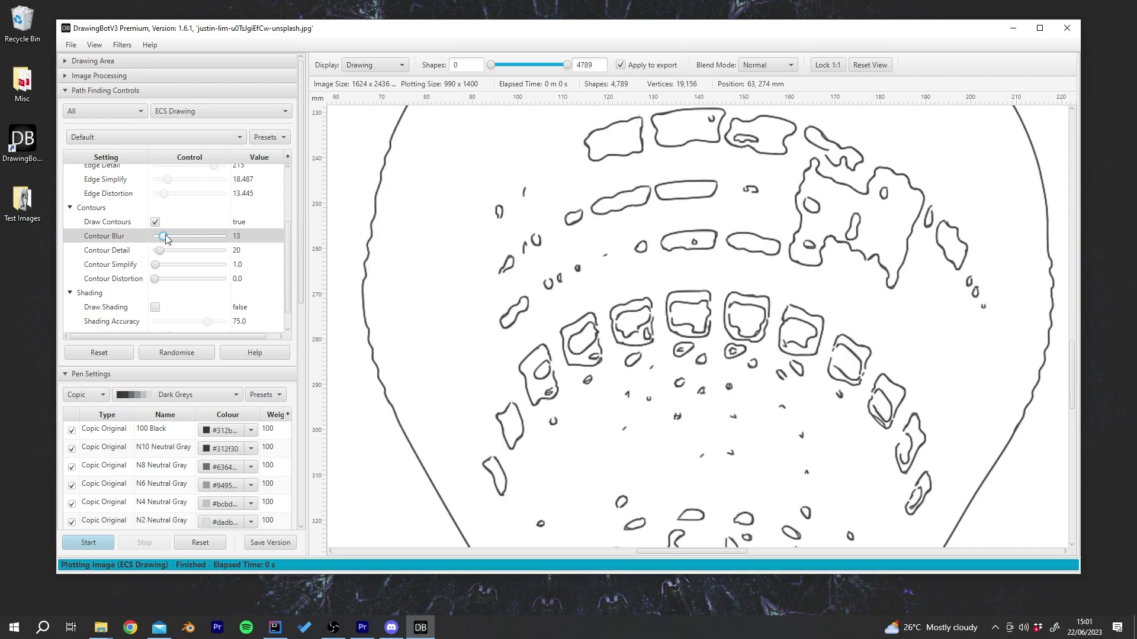
scroll(473, 314, down, 5)
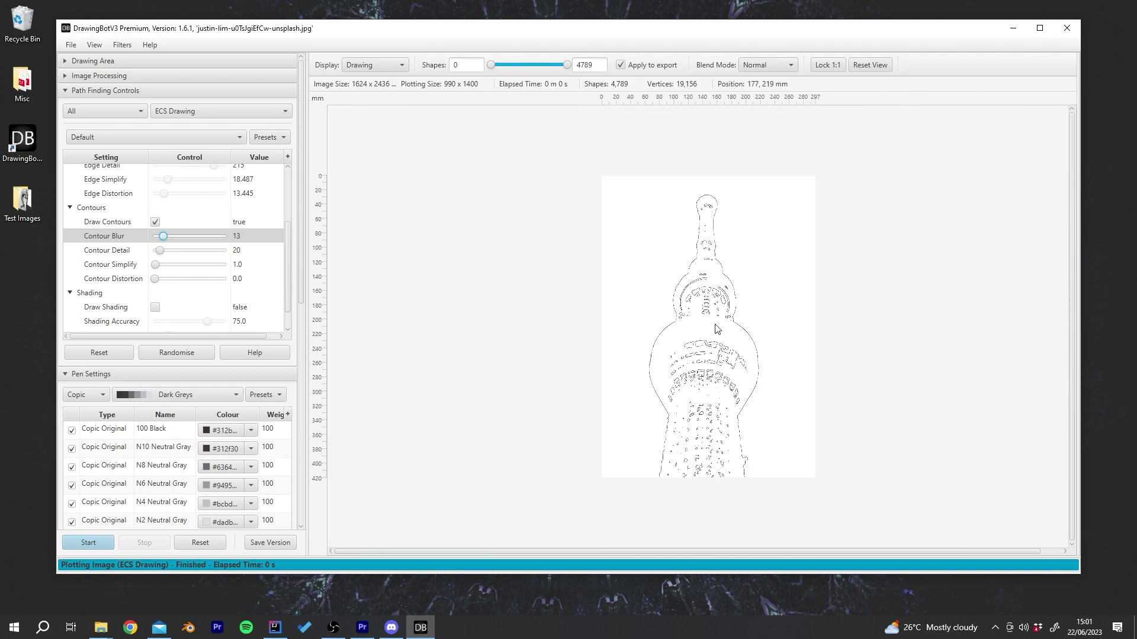
drag(166, 236, 165, 241)
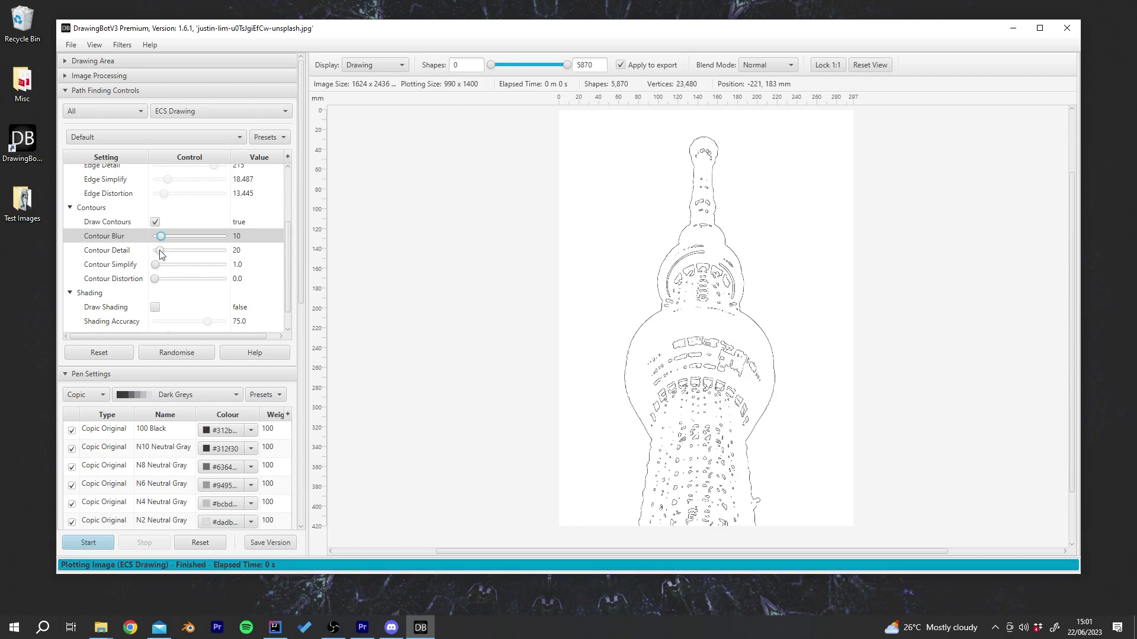
Step: Try Contour Detail from 60 to 255 and Contour Blur from 10 to 99, ending at 71 and 15
mouse_move(160, 251)
mouse_down()
mouse_move(222, 253)
mouse_move(157, 254)
mouse_move(185, 252)
mouse_up()
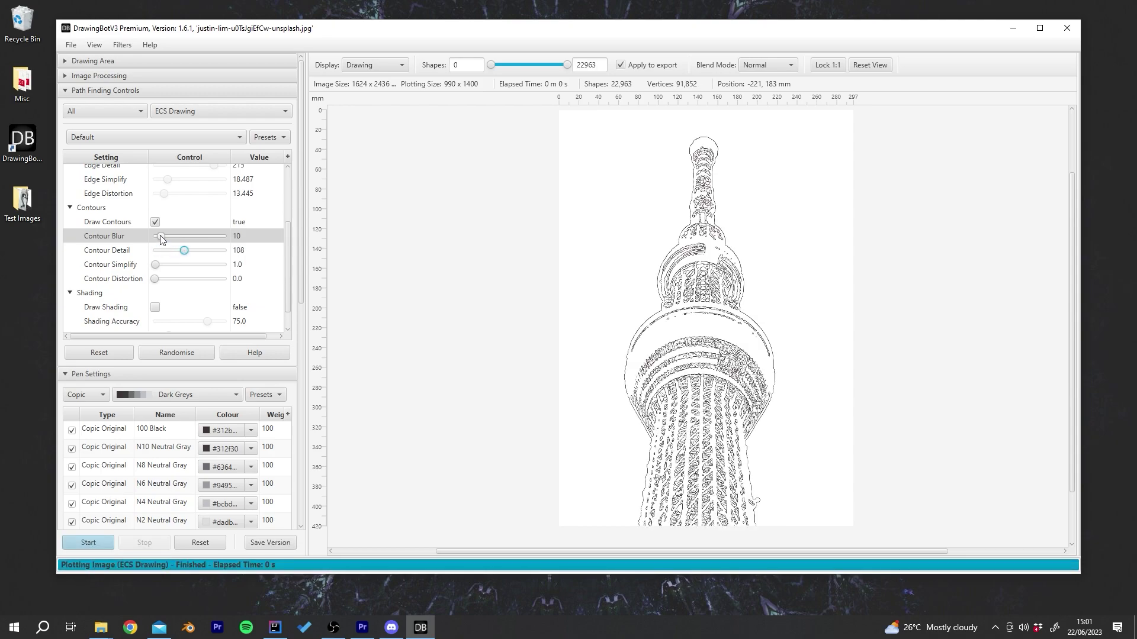
drag(185, 251, 240, 256)
scroll(732, 441, up, 5)
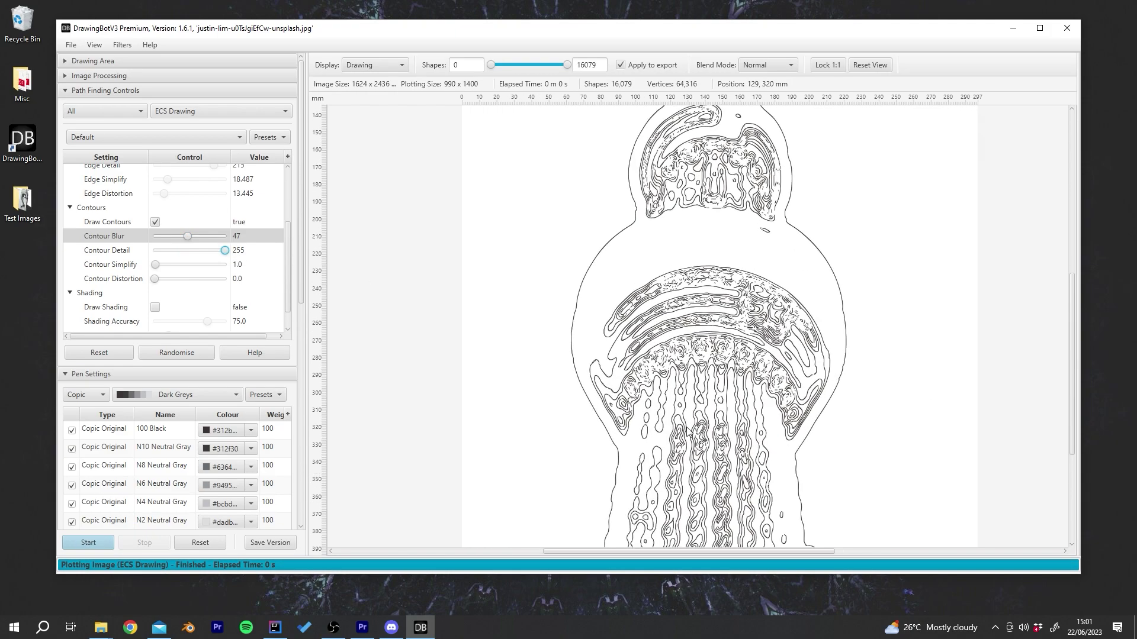
drag(187, 236, 161, 236)
scroll(636, 290, down, 3)
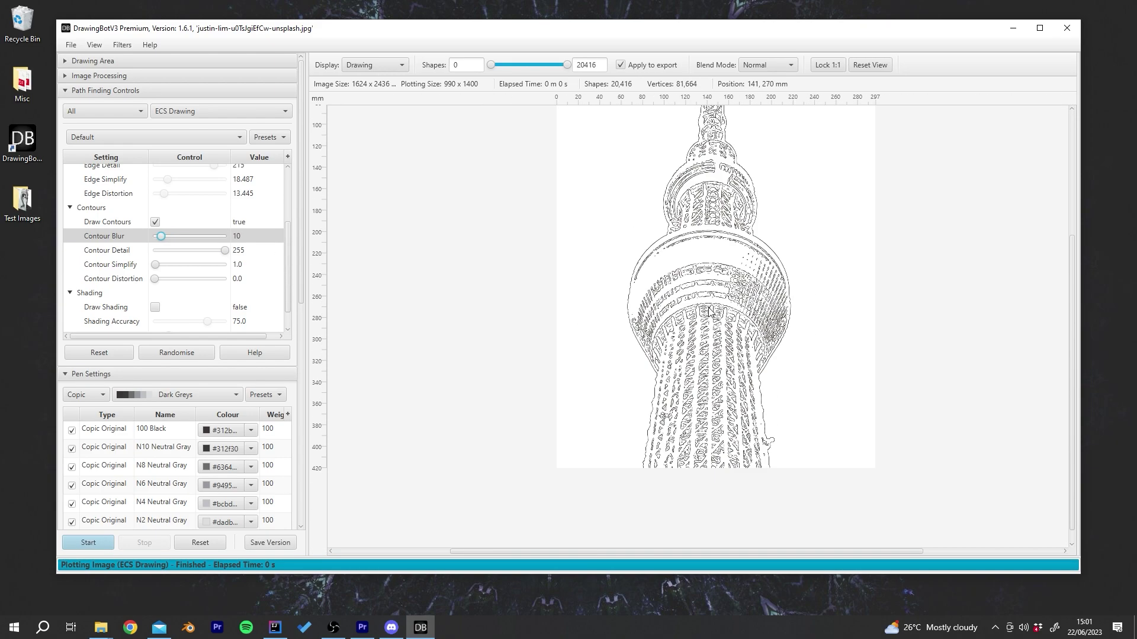
scroll(719, 290, down, 2)
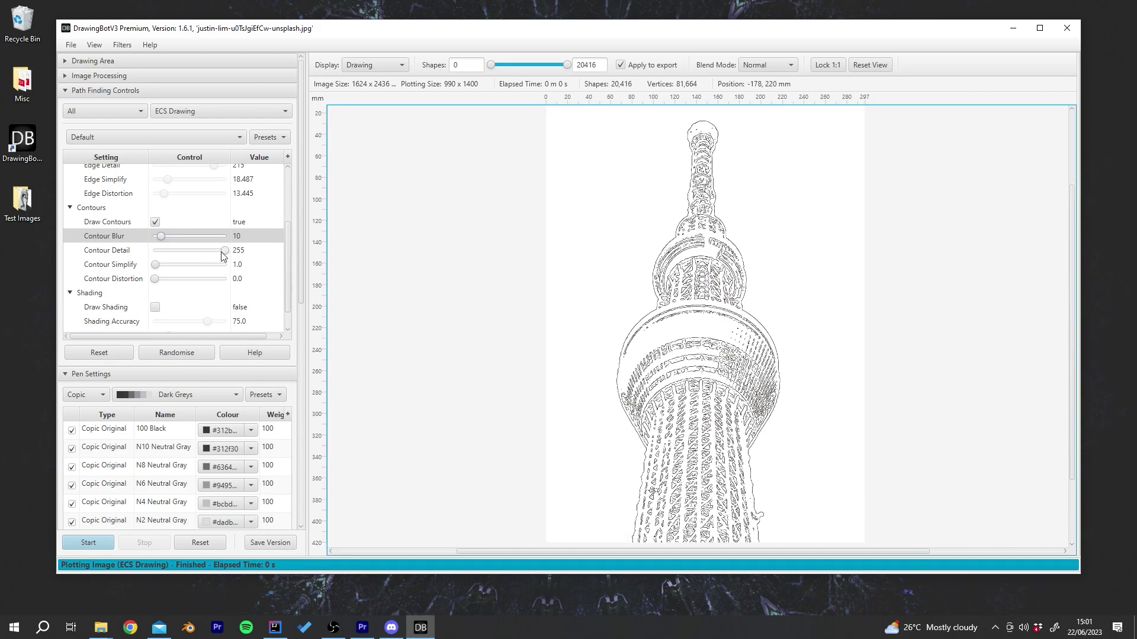
mouse_move(223, 256)
mouse_down()
mouse_move(164, 253)
mouse_move(237, 252)
mouse_up()
drag(160, 236, 374, 252)
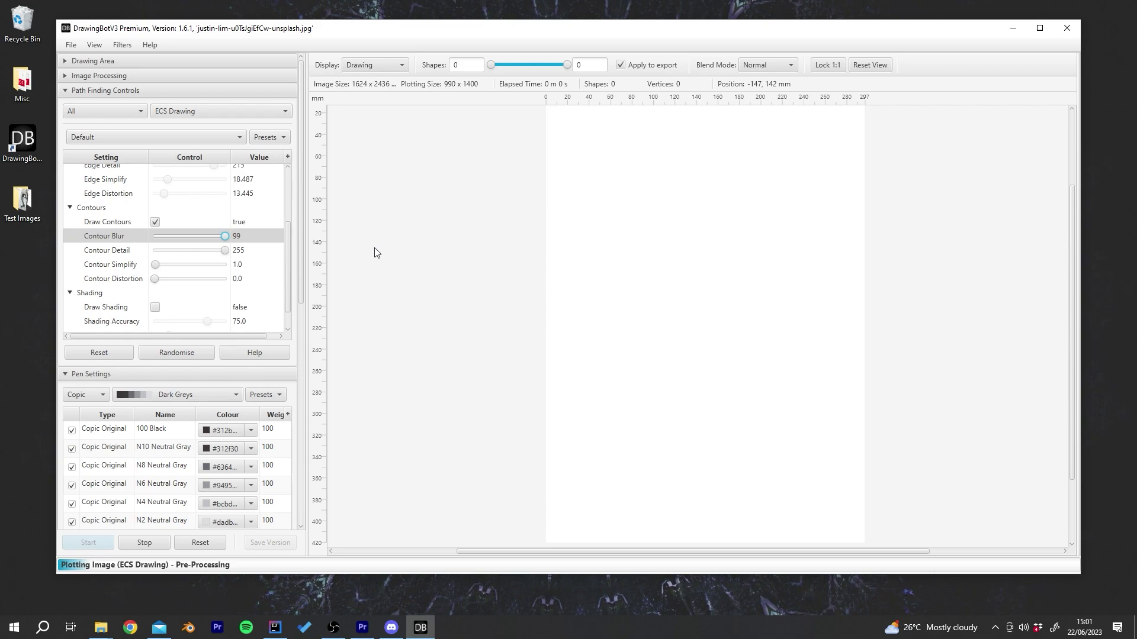
mouse_move(223, 237)
mouse_down()
mouse_move(164, 236)
mouse_move(163, 253)
mouse_move(173, 252)
mouse_up()
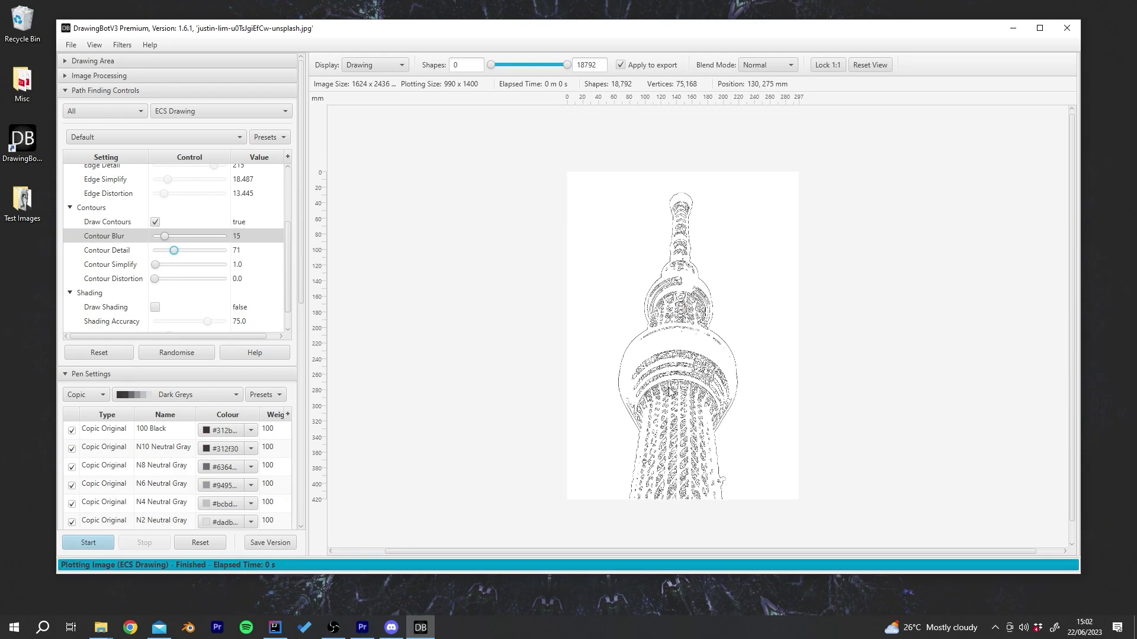
Step: Re-enable edges and set Edge Detail 221, Contour Blur 6 and Contour Detail 14
scroll(669, 392, up, 2)
scroll(172, 296, up, 3)
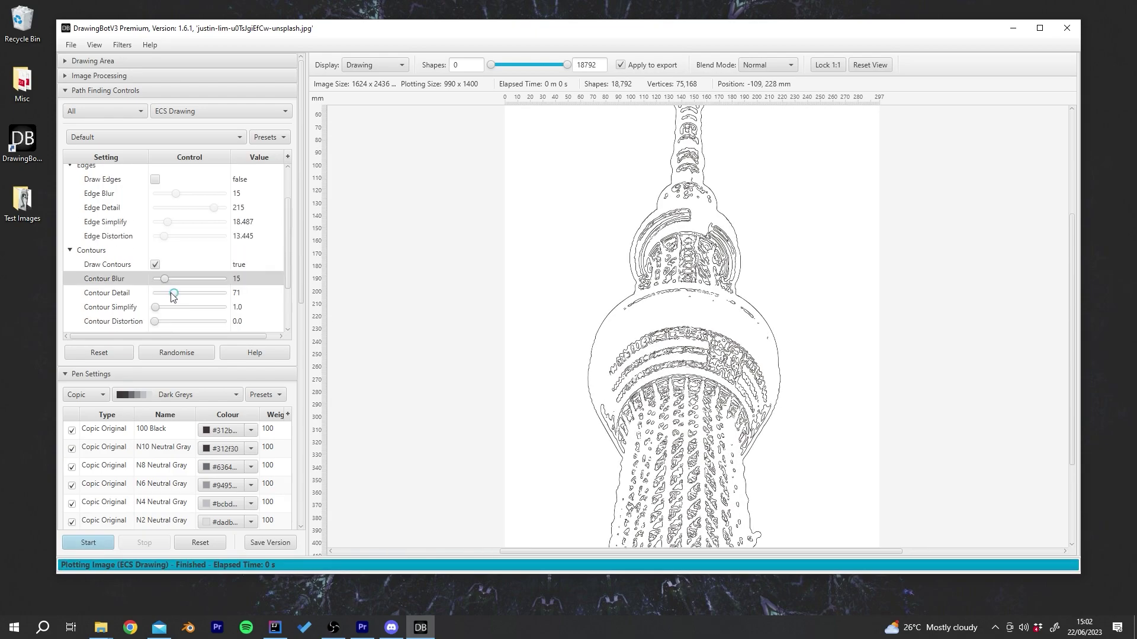
click(156, 180)
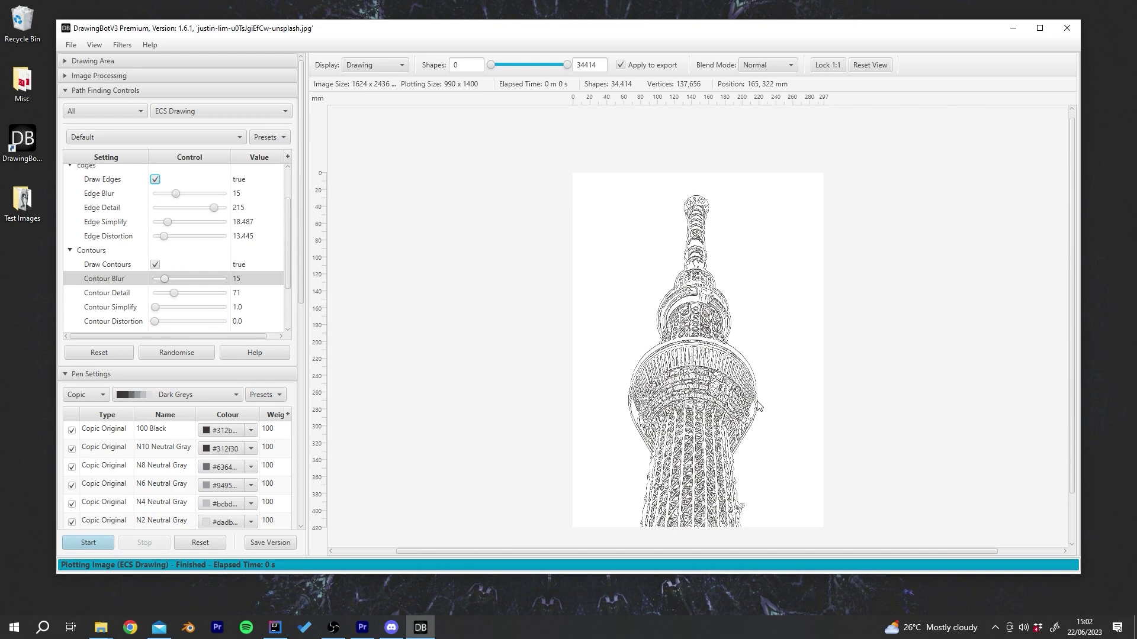
click(875, 66)
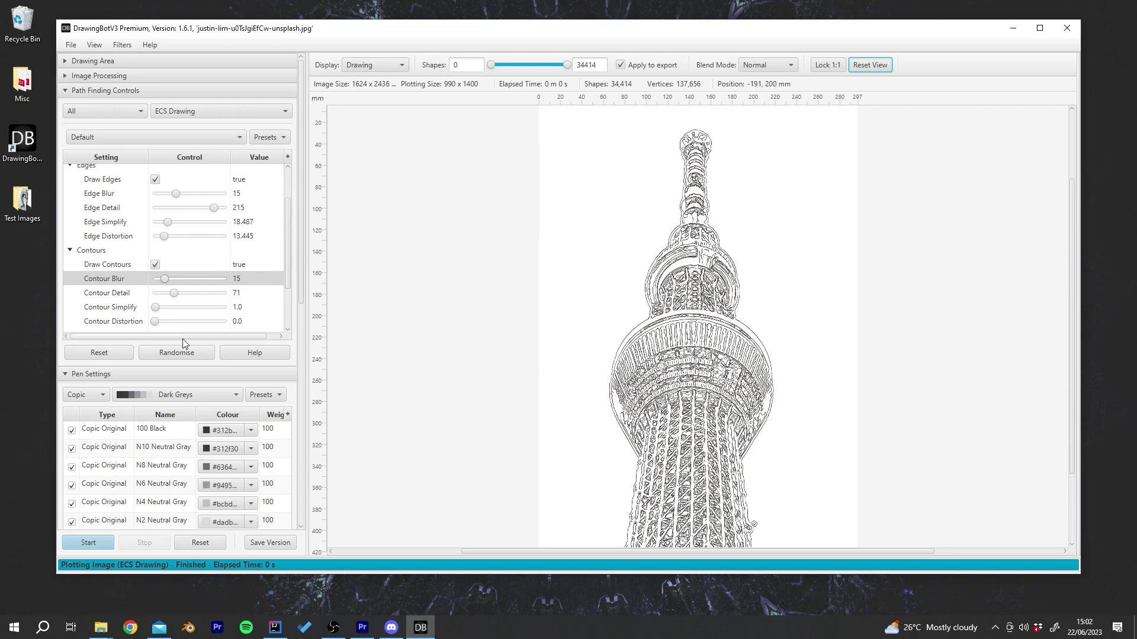
drag(176, 296, 165, 295)
mouse_move(213, 207)
mouse_down()
mouse_move(196, 214)
mouse_move(217, 218)
mouse_up()
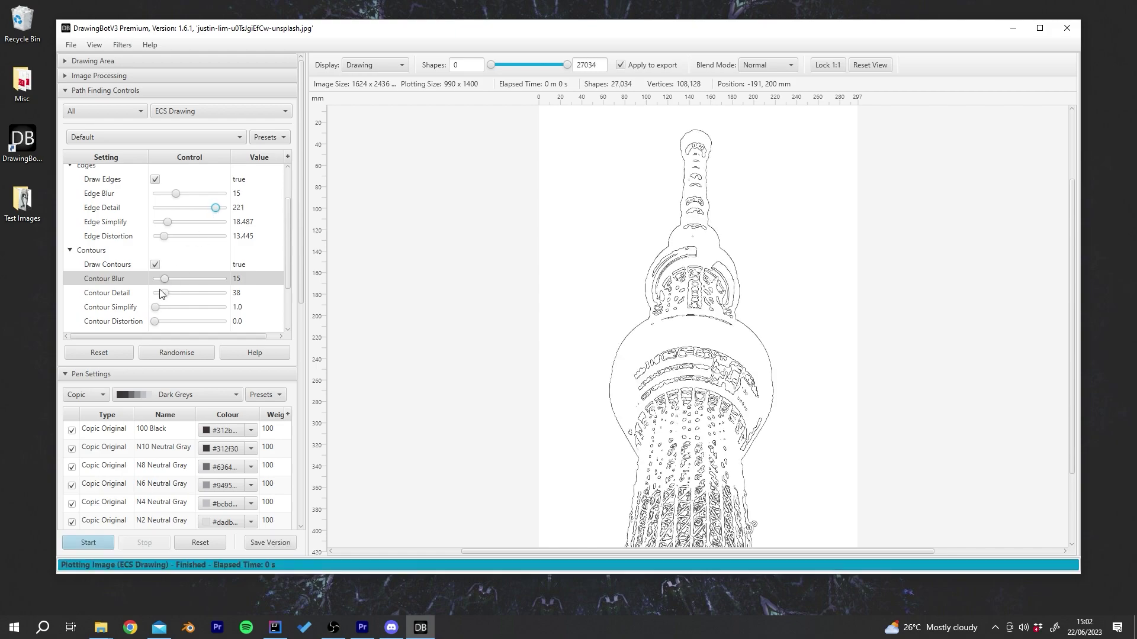
drag(165, 278, 160, 282)
drag(165, 296, 158, 298)
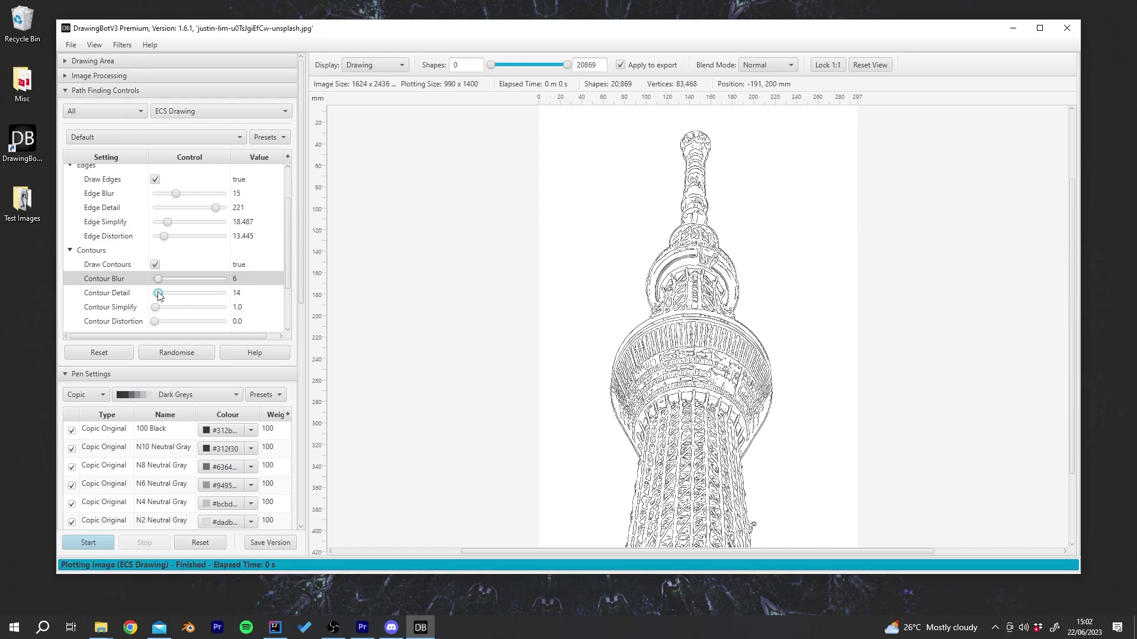
Step: Toggle Draw Contours off and on repeatedly to compare the drawing with and without contours
click(155, 265)
click(155, 265)
click(156, 264)
click(155, 265)
click(156, 265)
click(156, 265)
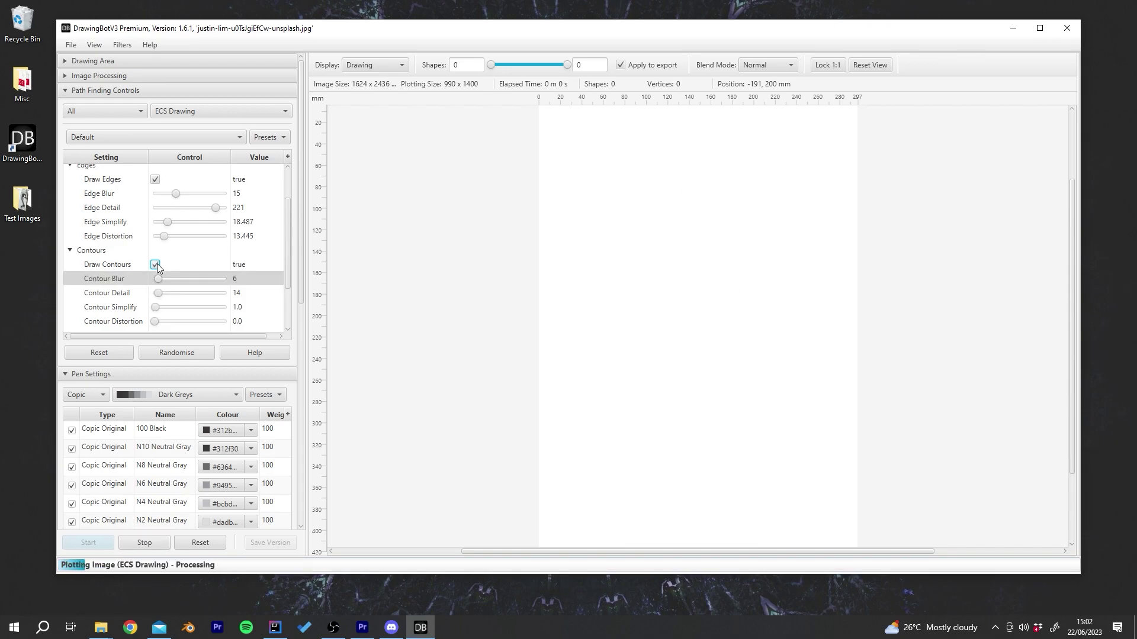
scroll(499, 305, up, 10)
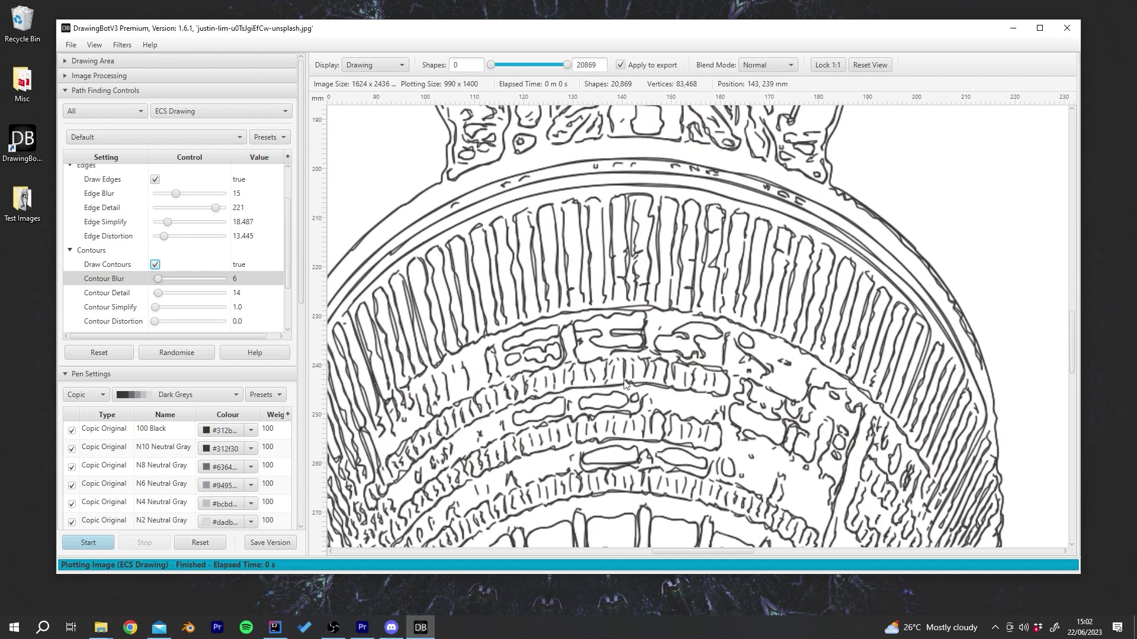
click(154, 265)
click(155, 265)
scroll(738, 417, down, 2)
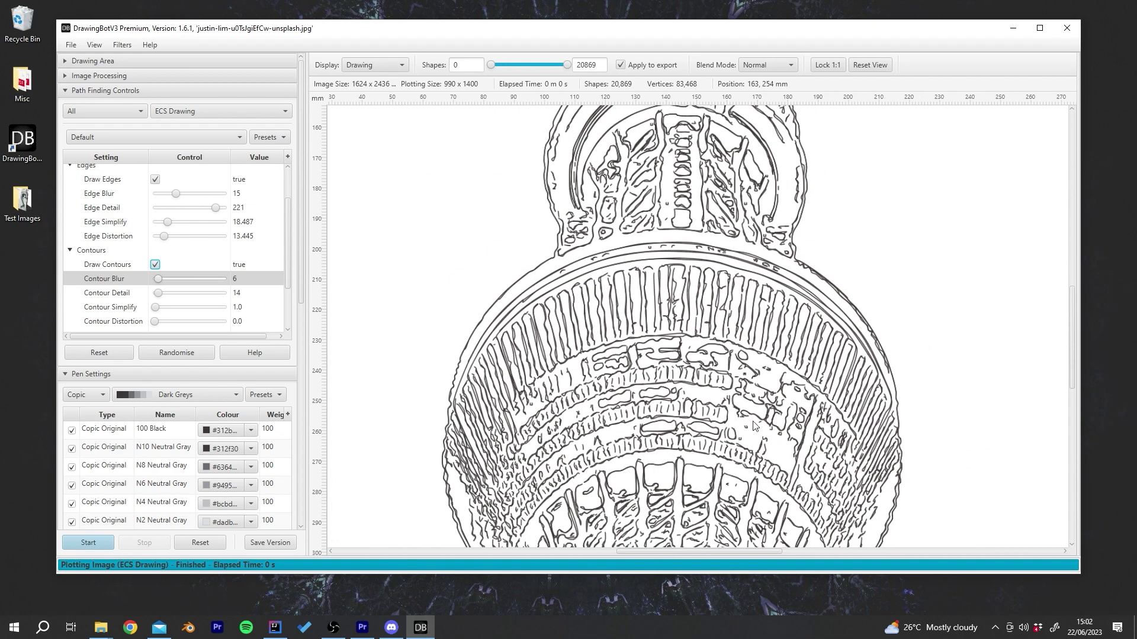
scroll(717, 379, up, 1)
scroll(699, 349, down, 1)
scroll(683, 340, down, 1)
scroll(684, 331, up, 3)
scroll(662, 247, down, 1)
click(155, 264)
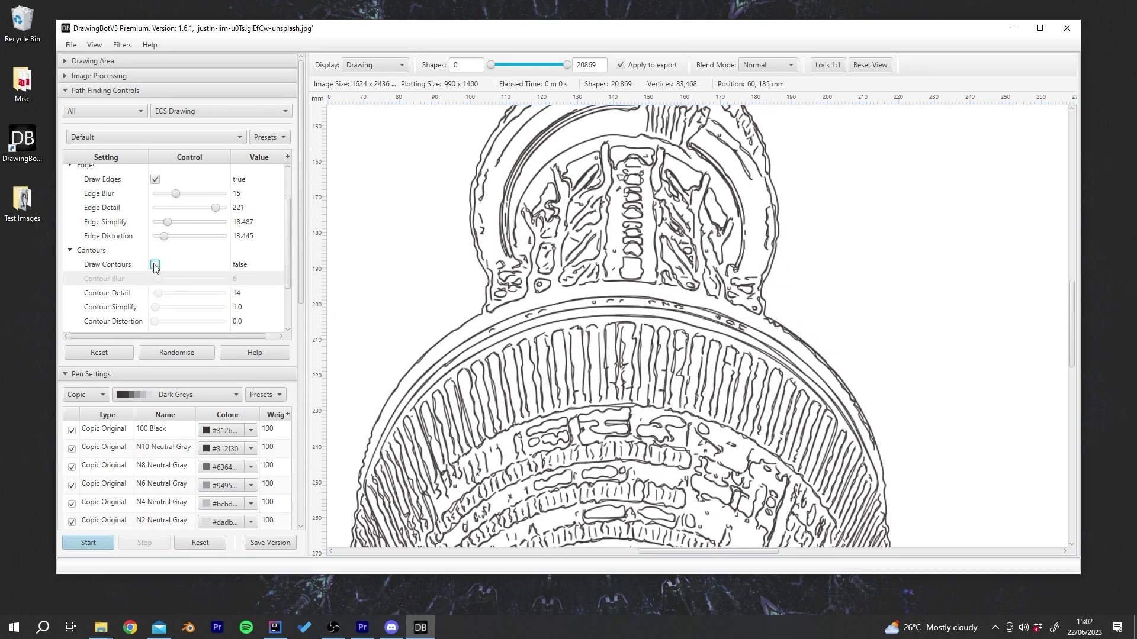
click(154, 264)
scroll(404, 330, down, 3)
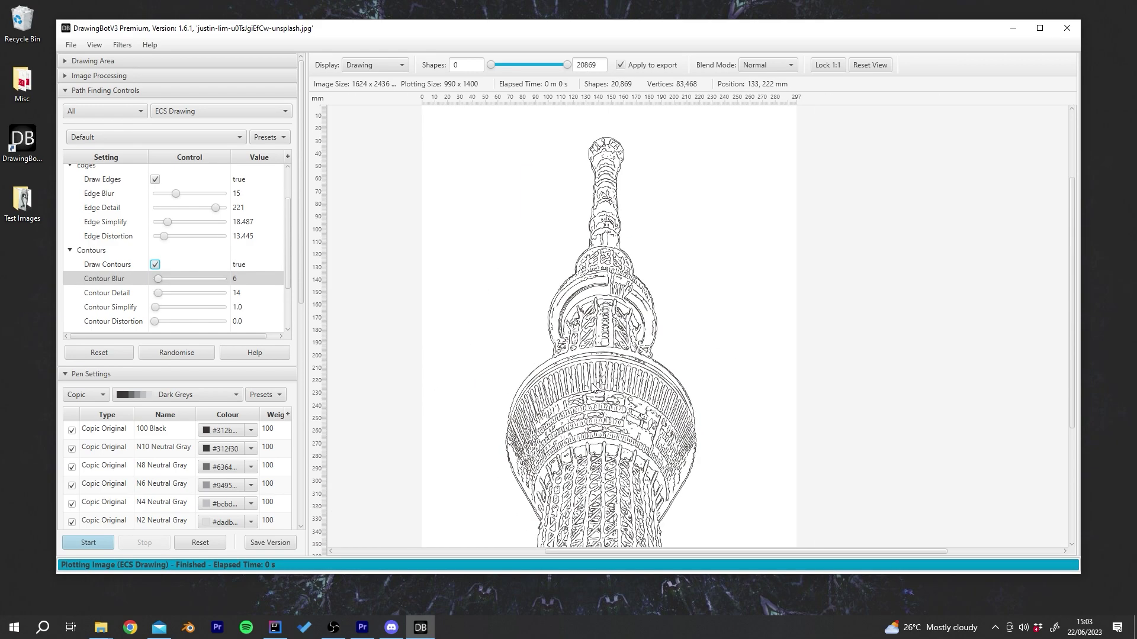
click(869, 65)
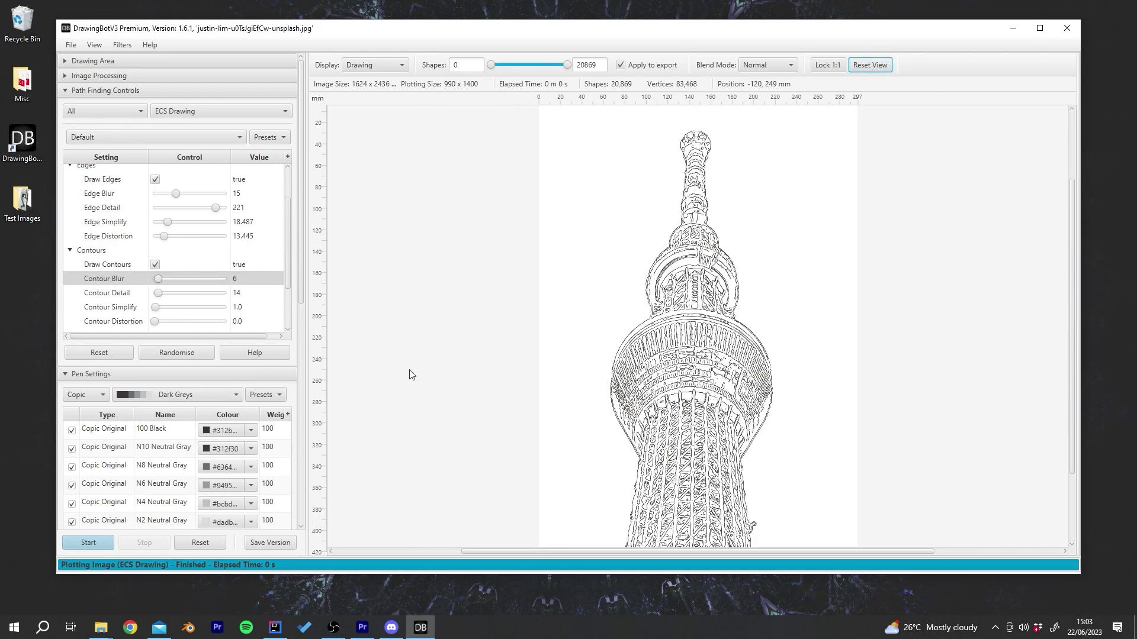
scroll(209, 295, down, 1)
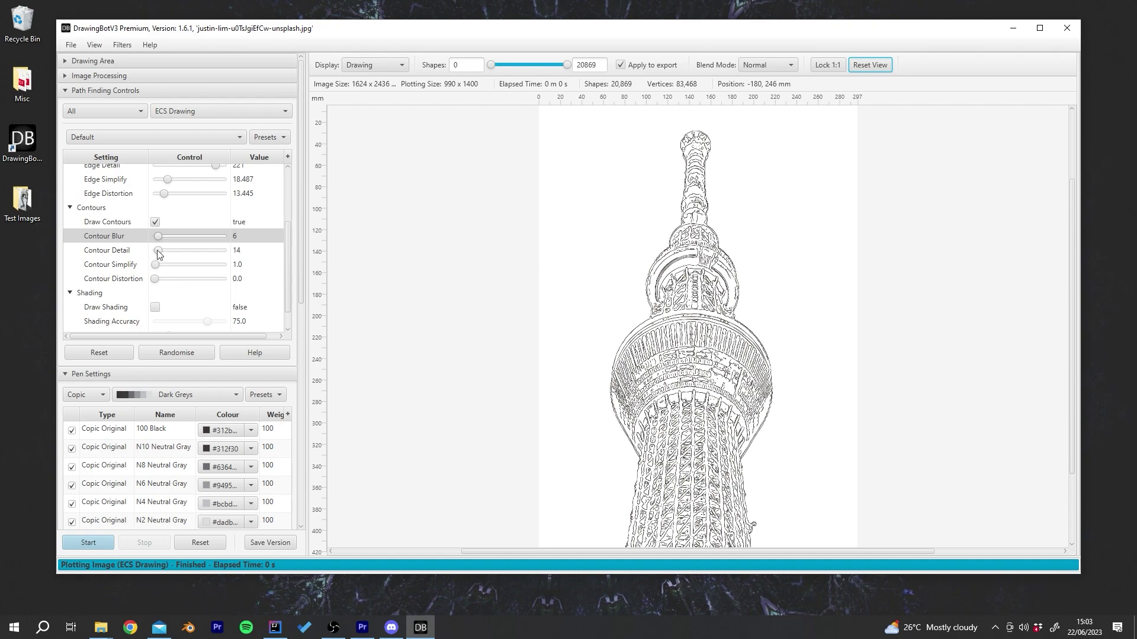
scroll(159, 211, up, 2)
Step: Hide edge lines and try Contour Simplify up to maximum and 10.925, then return it to 0
click(155, 222)
scroll(179, 285, down, 2)
mouse_move(165, 269)
mouse_down()
mouse_move(232, 273)
mouse_move(168, 264)
mouse_up()
click(219, 272)
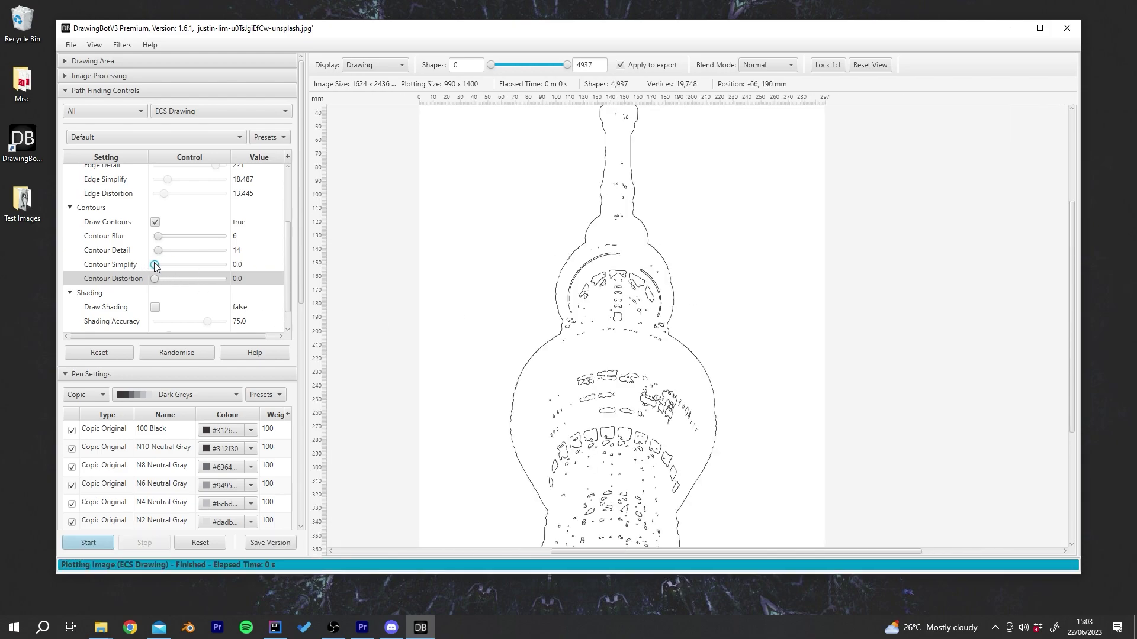
drag(167, 265, 144, 262)
scroll(612, 168, up, 5)
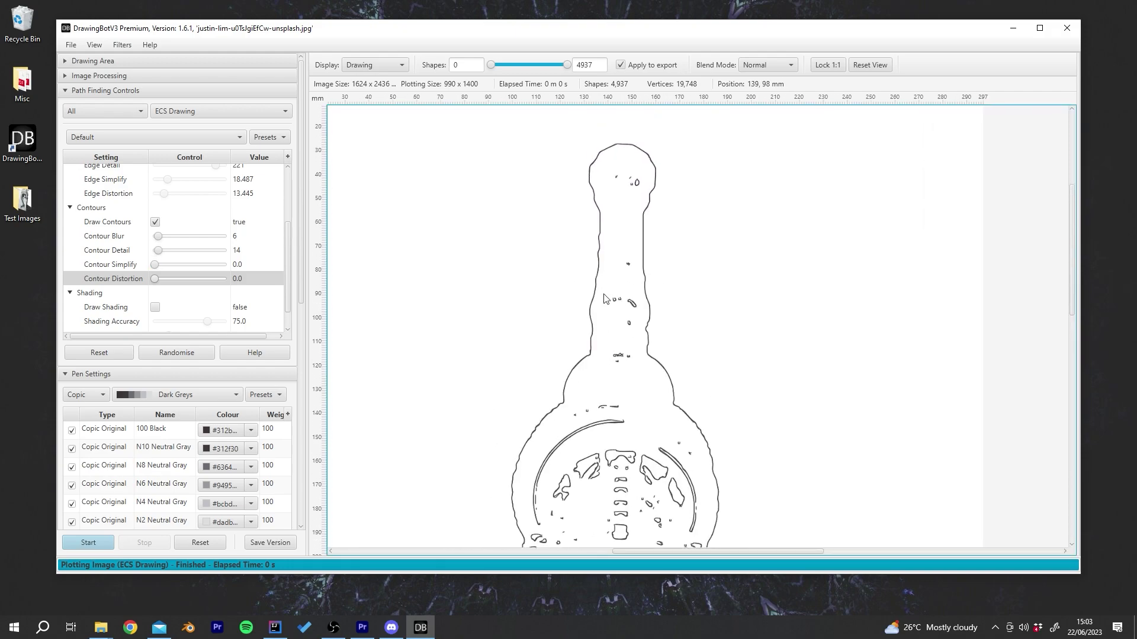
drag(159, 267, 167, 265)
drag(165, 269, 163, 268)
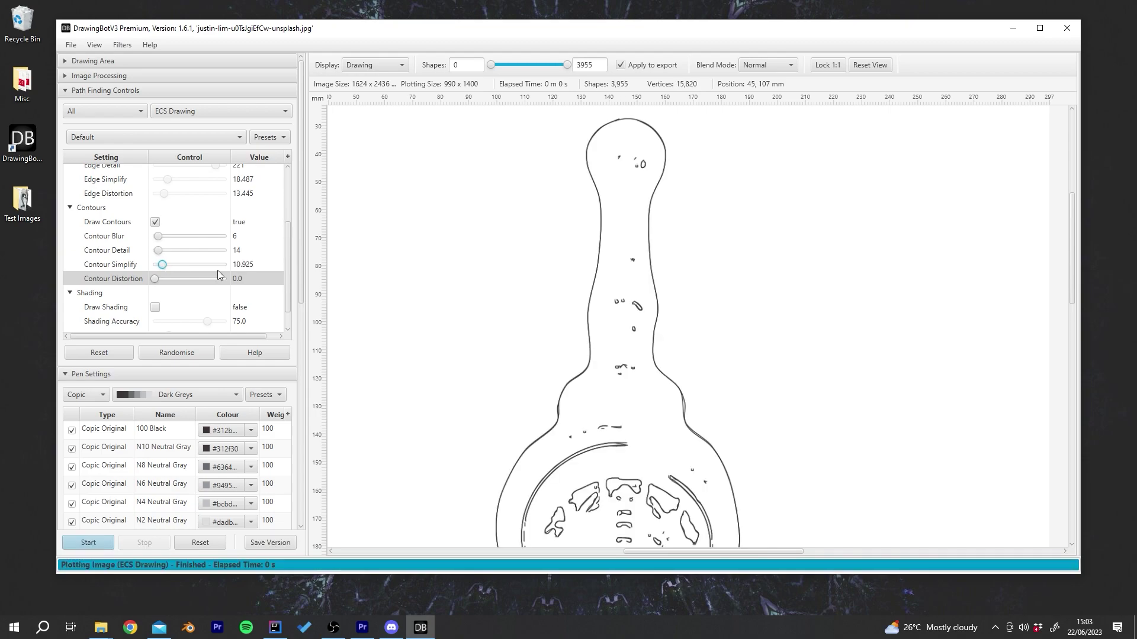
scroll(606, 311, down, 5)
drag(161, 266, 135, 268)
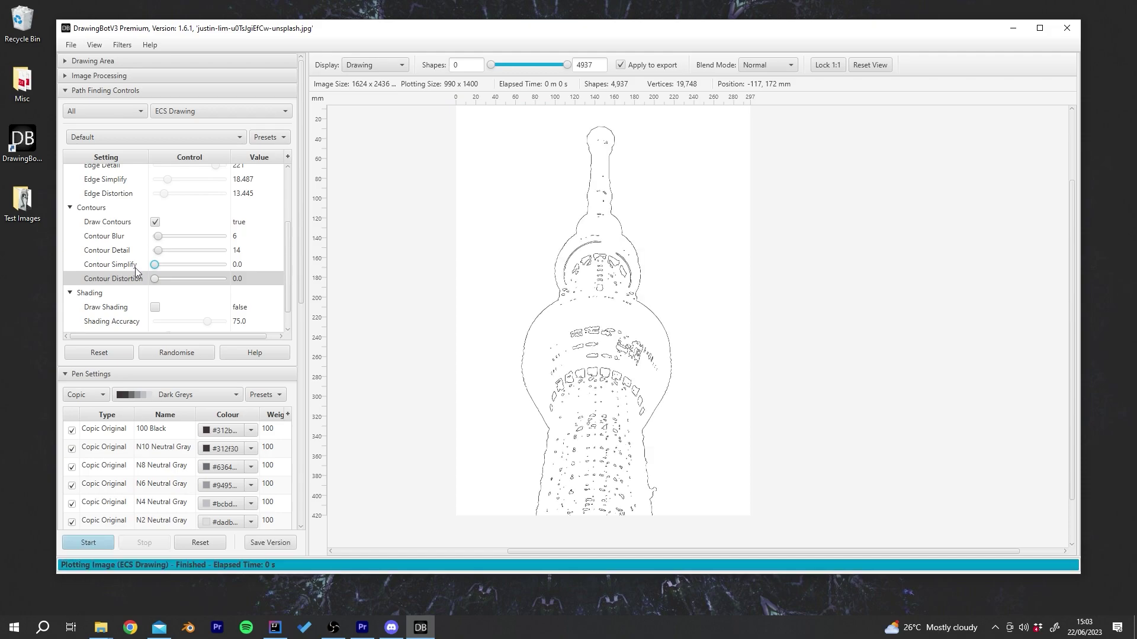
Step: Set Contour Distortion to 22.689 for wobbly contour lines
drag(155, 280, 172, 286)
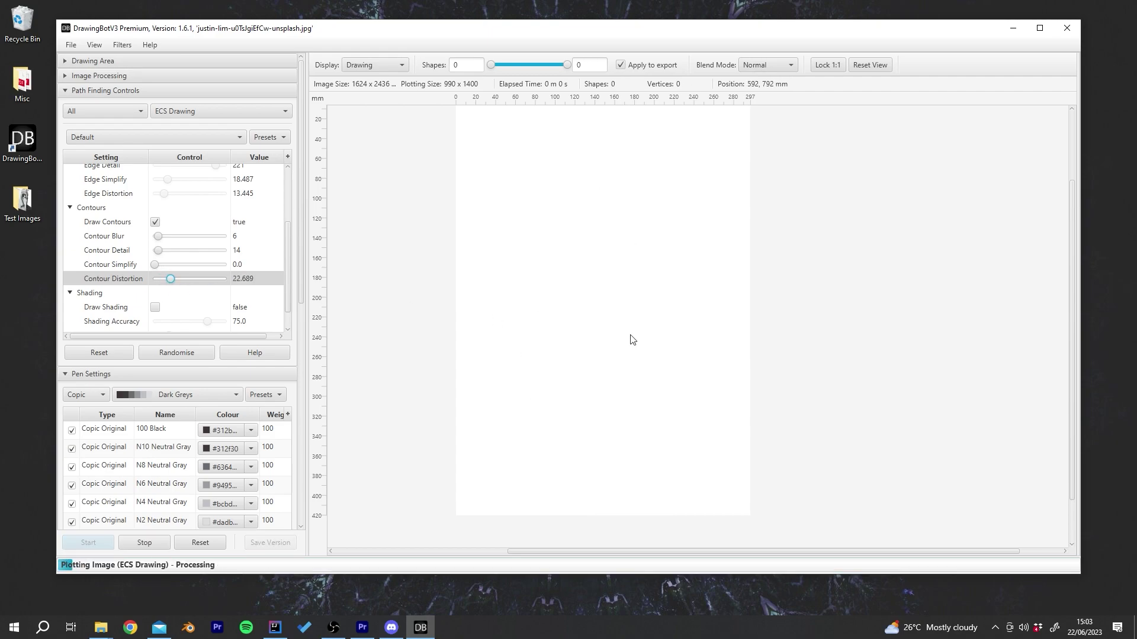
scroll(634, 254, up, 6)
scroll(633, 254, down, 6)
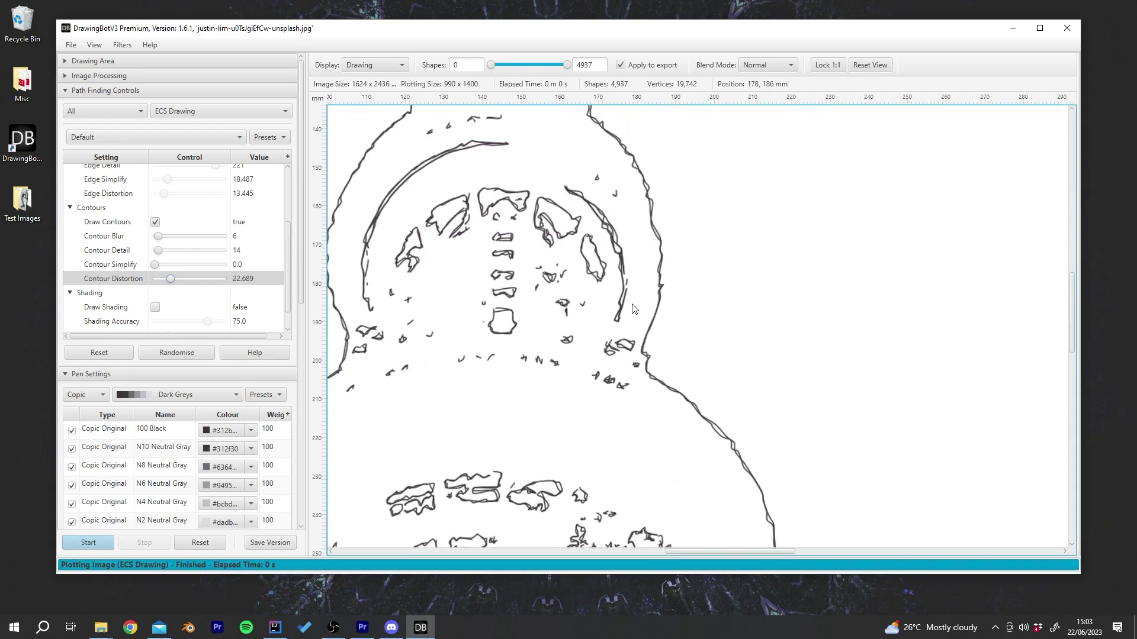
scroll(624, 360, up, 4)
scroll(624, 414, down, 3)
scroll(623, 423, down, 2)
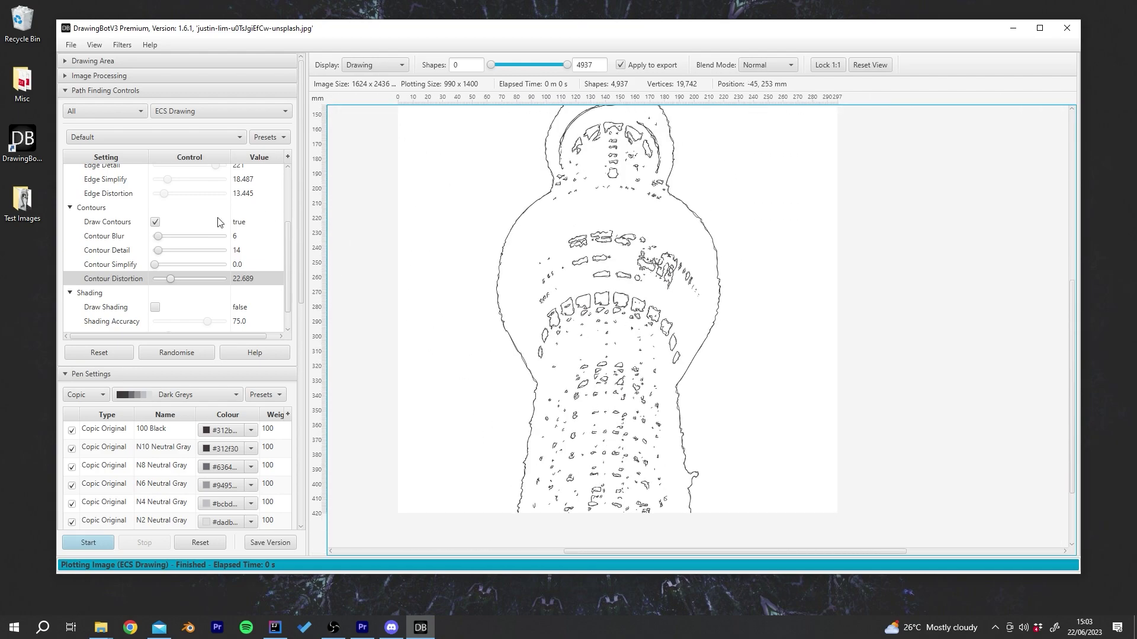
scroll(195, 225, up, 3)
Step: Turn Draw Edges back on in the tower drawing
click(155, 222)
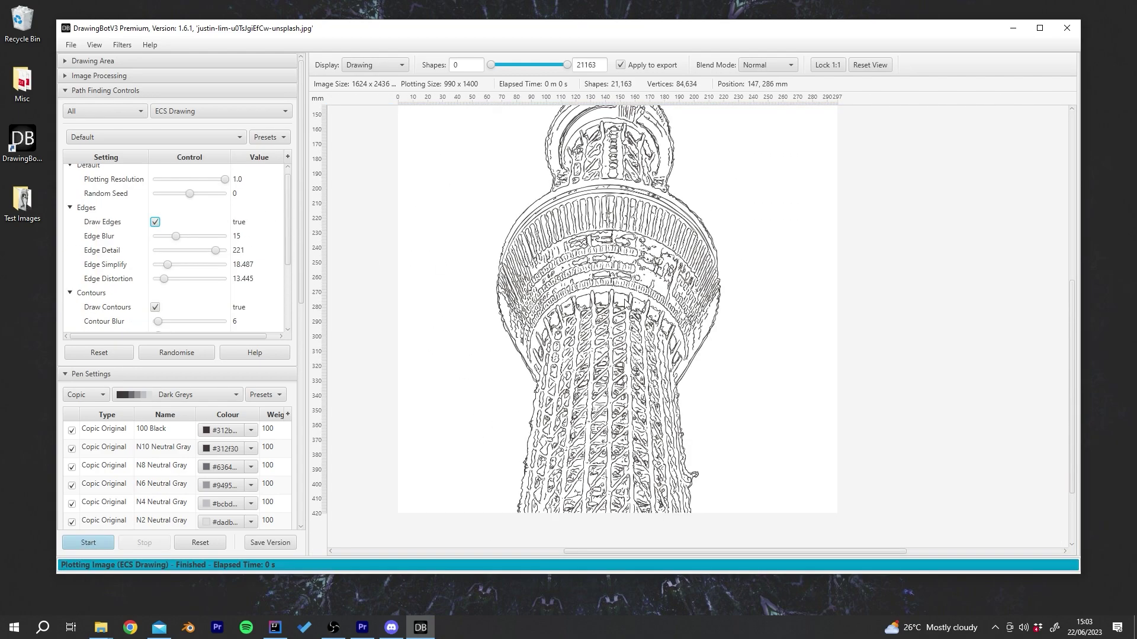
scroll(651, 408, down, 4)
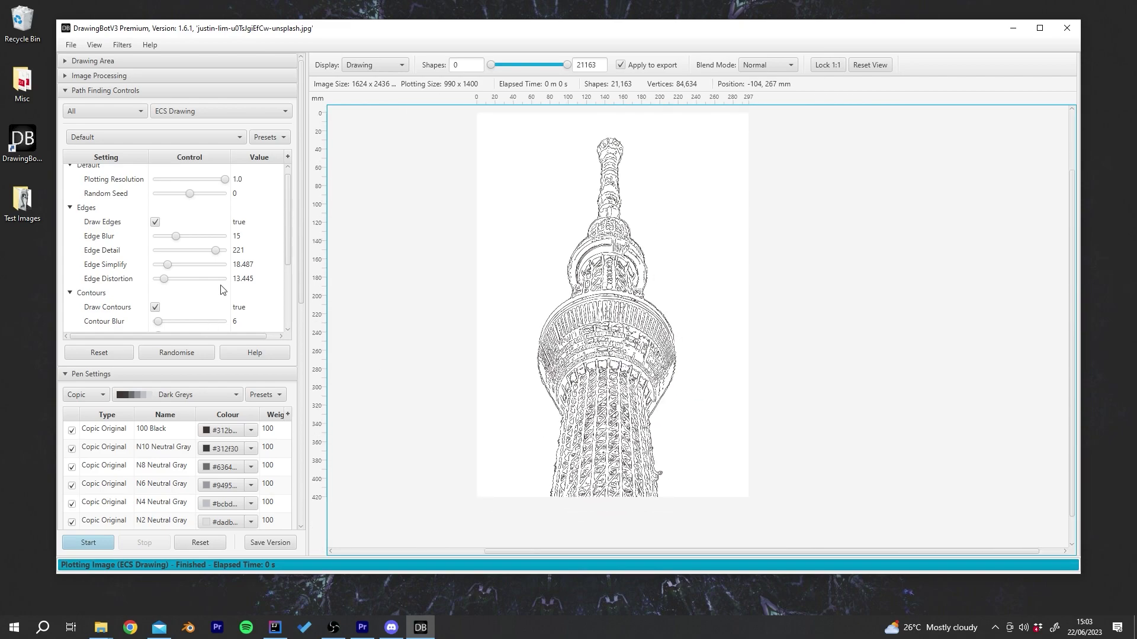
scroll(220, 289, down, 4)
scroll(220, 289, down, 1)
Step: Enable Draw Shading and fit the whole tower drawing in view
click(155, 261)
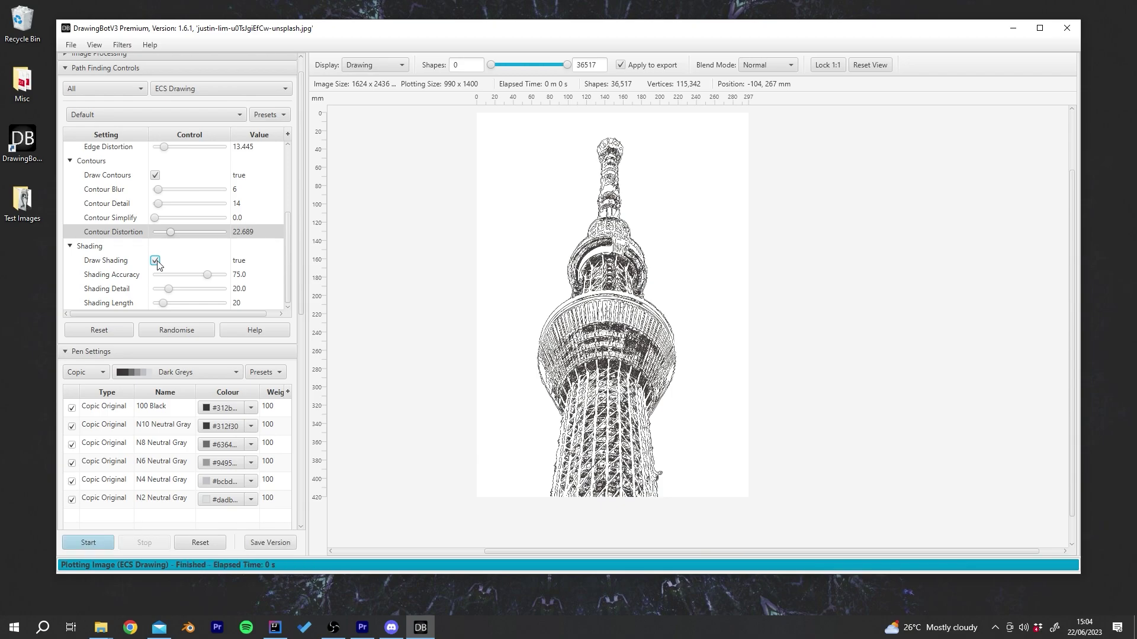
scroll(697, 398, up, 4)
scroll(654, 219, down, 2)
scroll(654, 219, up, 2)
scroll(663, 330, down, 2)
click(870, 66)
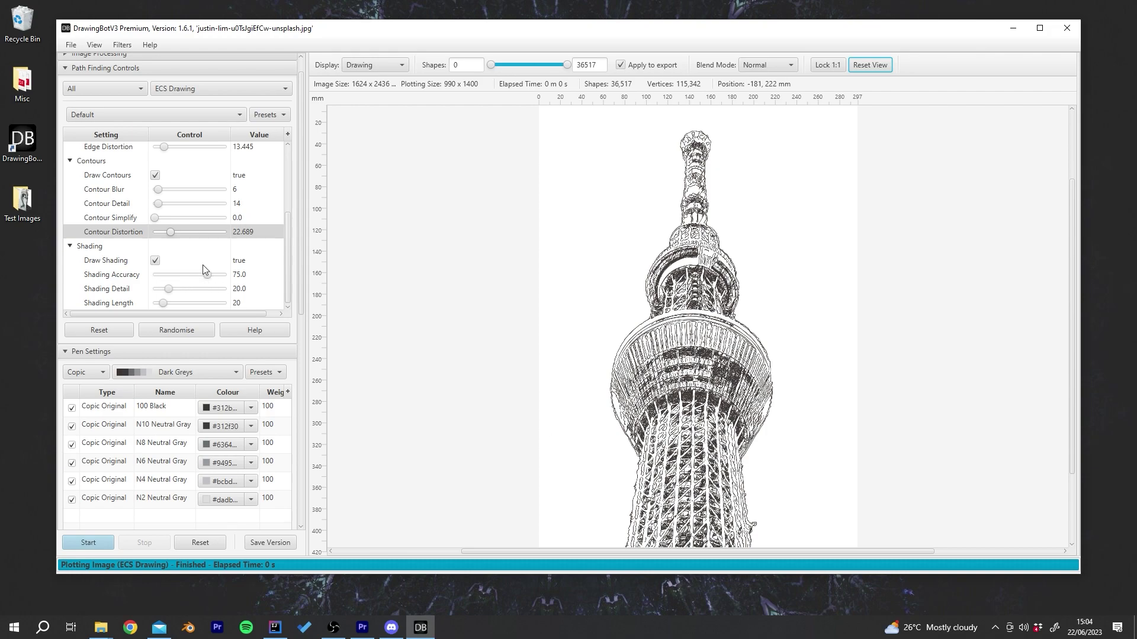
Step: Test Shading Accuracy at its maximum and view the whole drawing
click(286, 236)
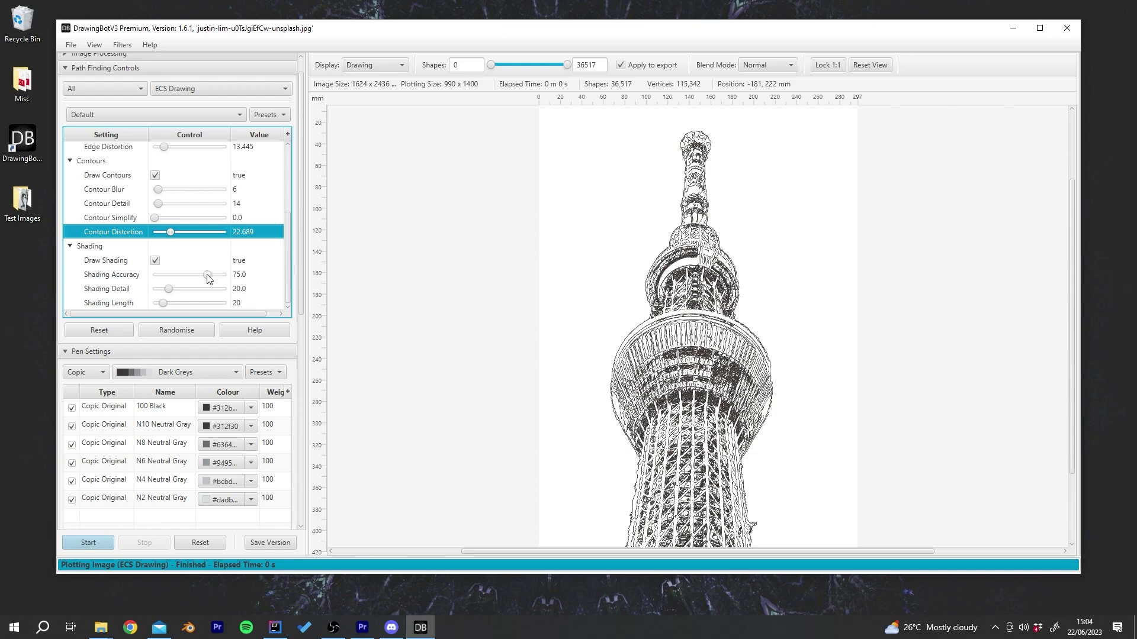
drag(207, 275, 225, 275)
scroll(688, 376, up, 8)
scroll(629, 215, down, 5)
click(864, 67)
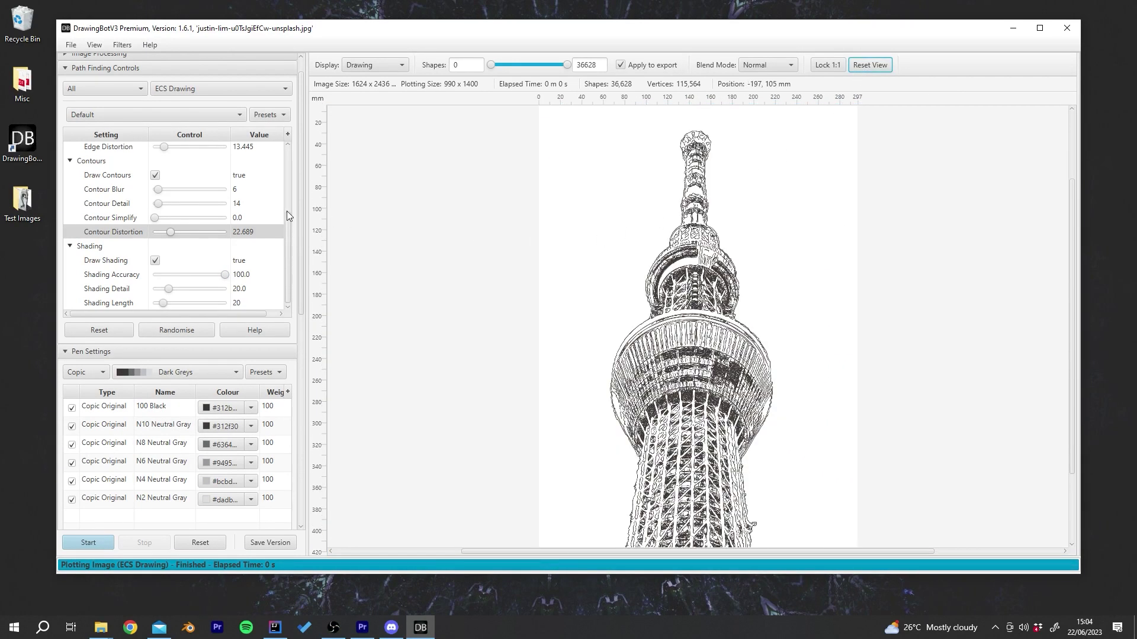
Step: Lower Shading Accuracy for heavier shading, then settle it at 57.984
drag(220, 277, 153, 278)
scroll(685, 379, up, 3)
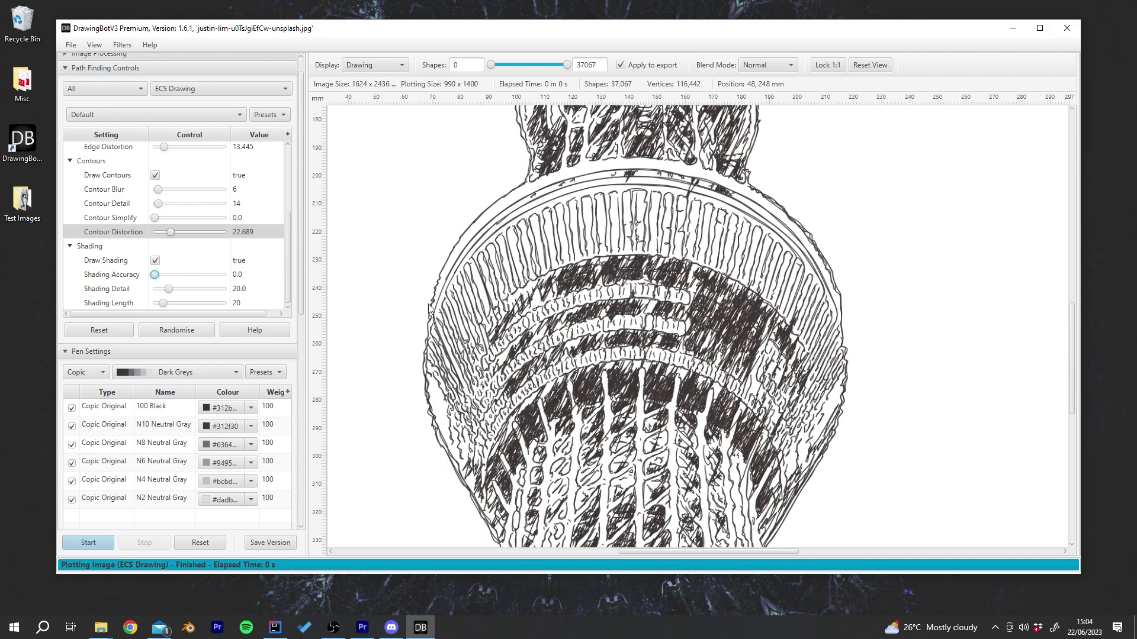
scroll(696, 283, down, 5)
click(870, 65)
drag(155, 275, 194, 276)
Step: Reduce Shading Detail to 24.371 and review the replotted tower
mouse_move(170, 289)
mouse_down()
mouse_move(156, 290)
mouse_move(228, 296)
mouse_up()
mouse_move(225, 289)
mouse_down()
mouse_move(166, 288)
mouse_move(174, 291)
mouse_up()
drag(168, 289, 172, 289)
drag(691, 401, 626, 390)
click(888, 64)
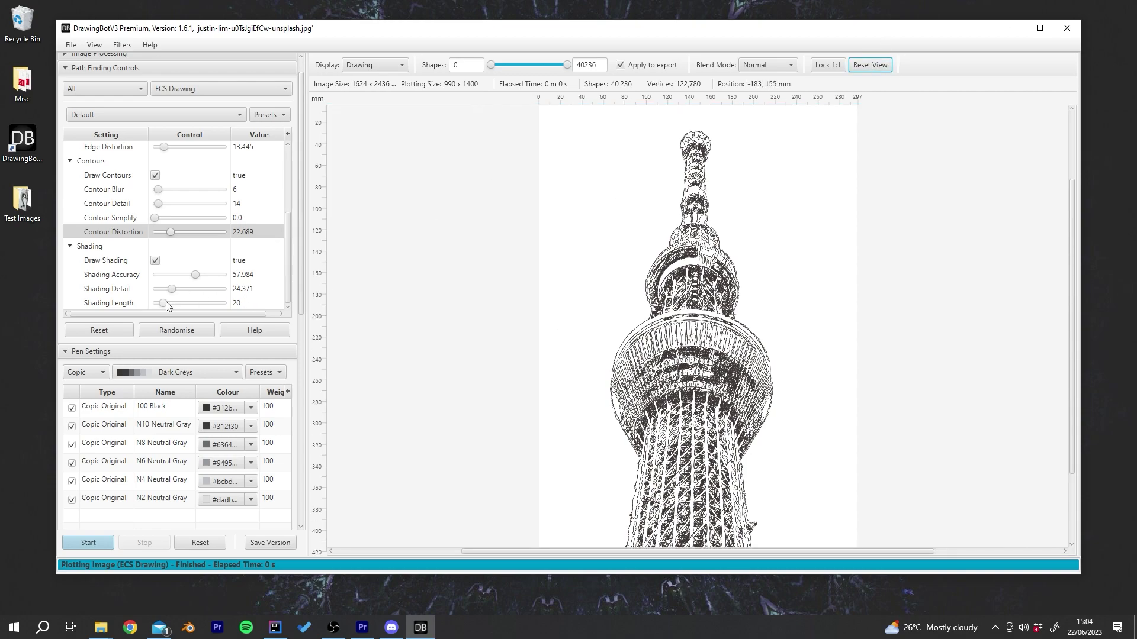
Step: Try a Shading Length of 115, then bring it back down to 18
drag(164, 304, 208, 303)
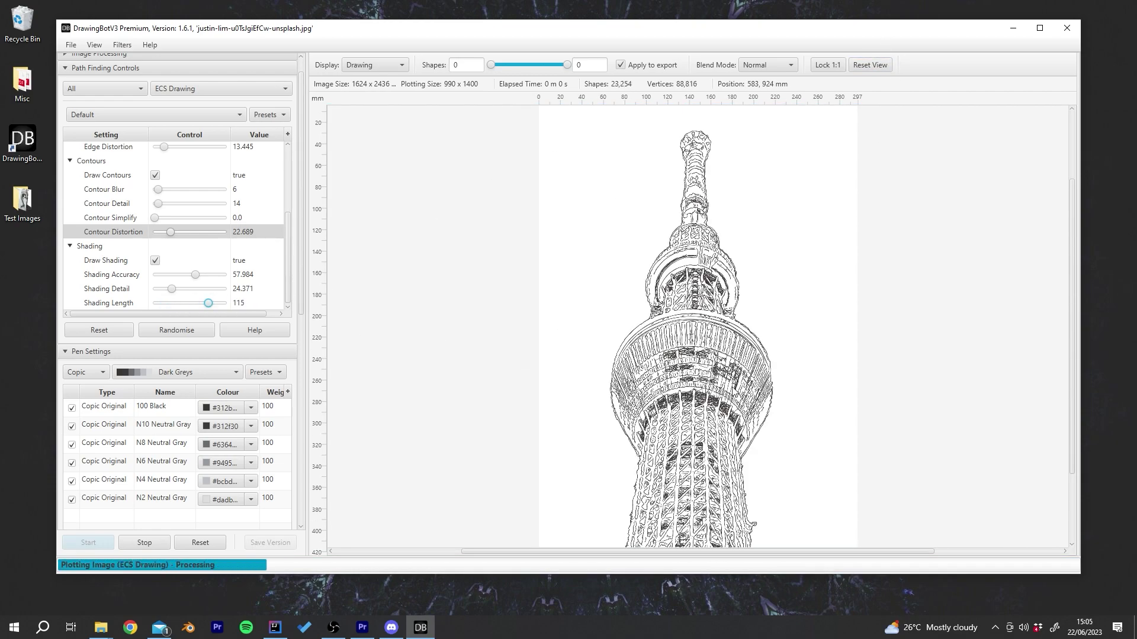
scroll(721, 448, up, 3)
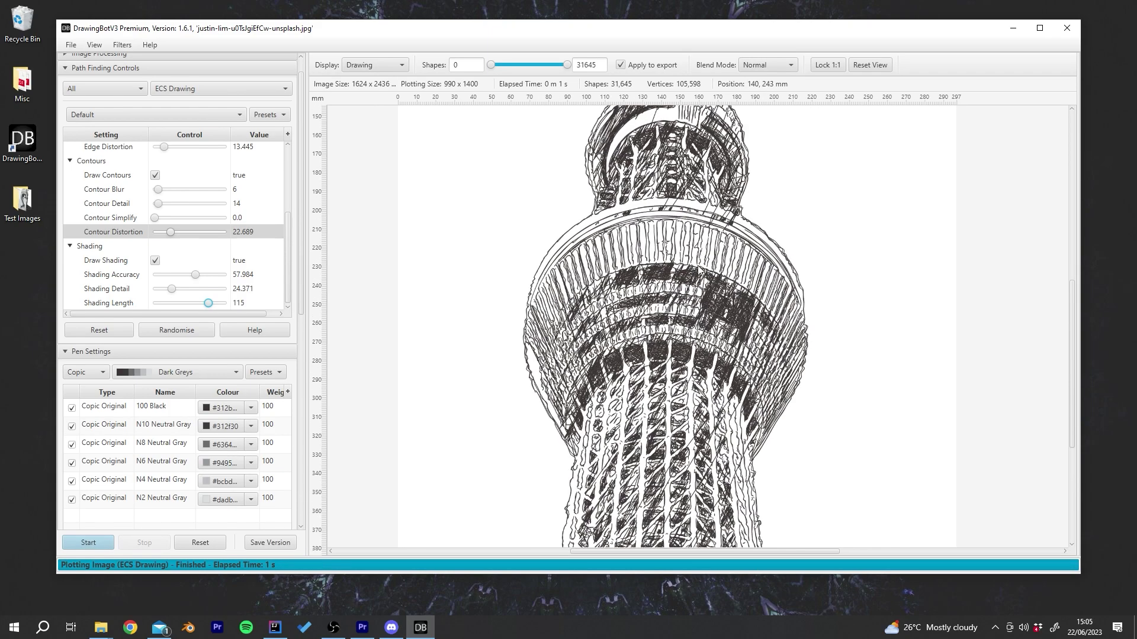
scroll(698, 270, up, 2)
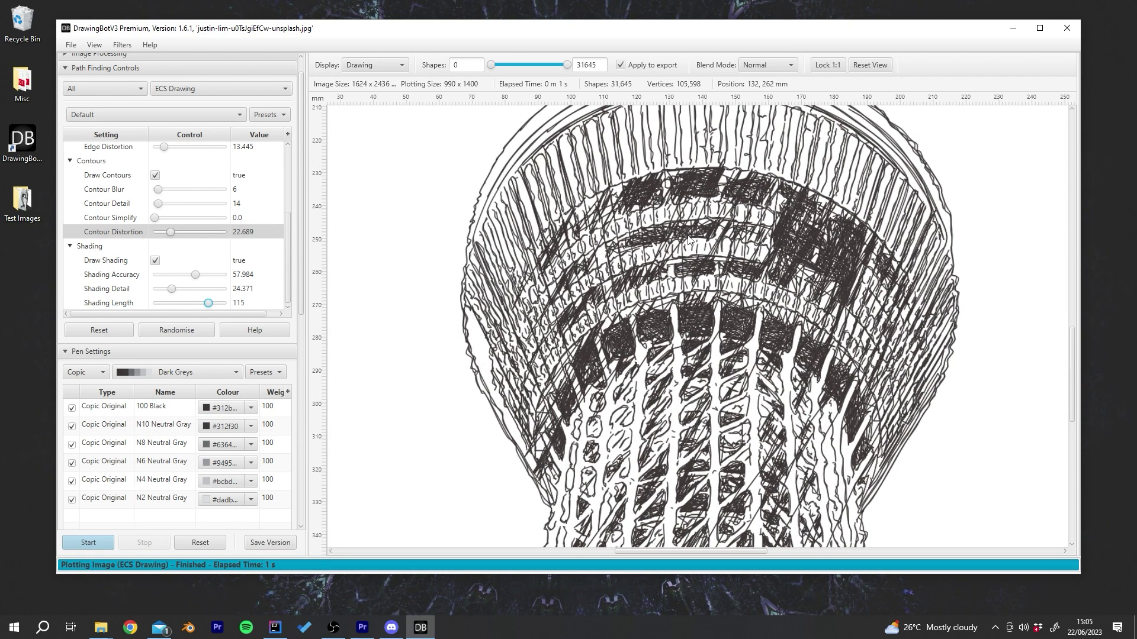
click(870, 65)
drag(208, 303, 159, 306)
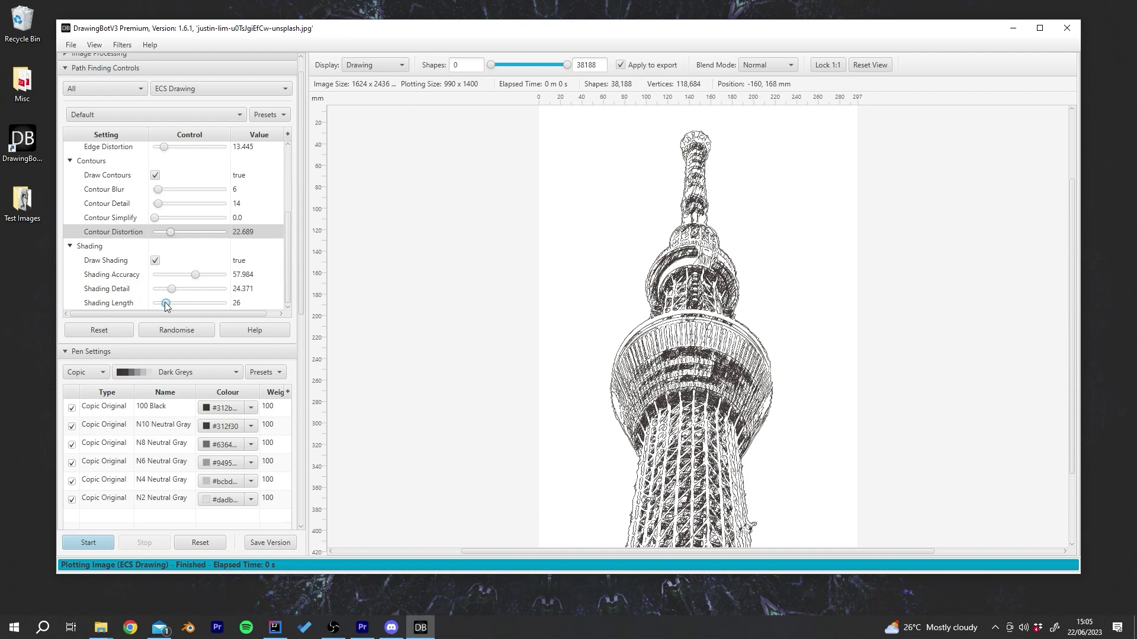
drag(166, 303, 162, 303)
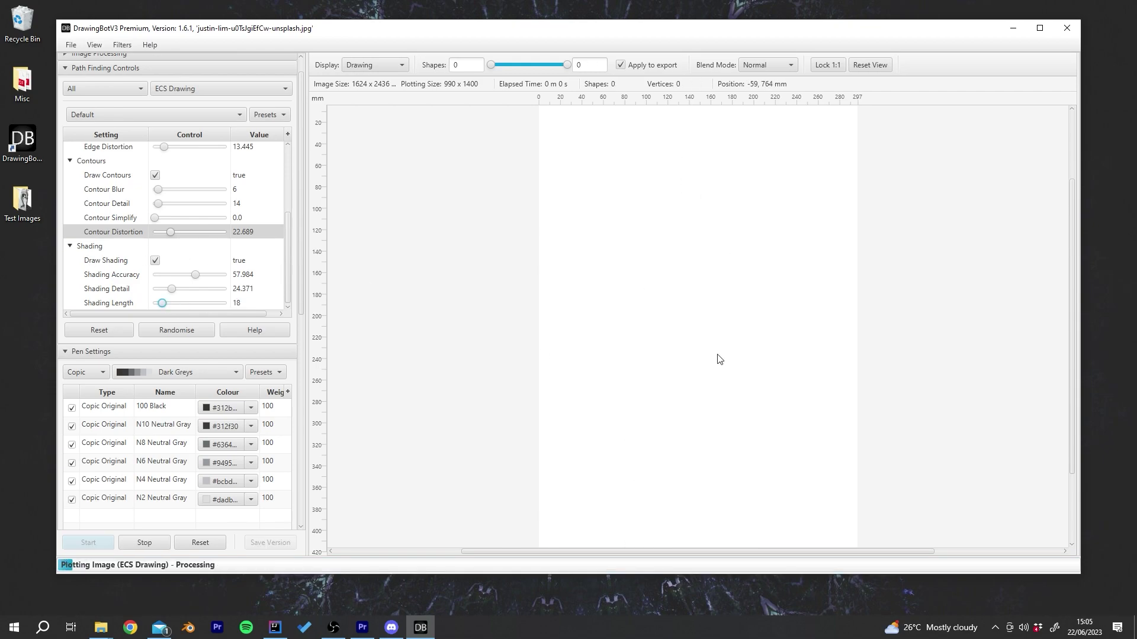